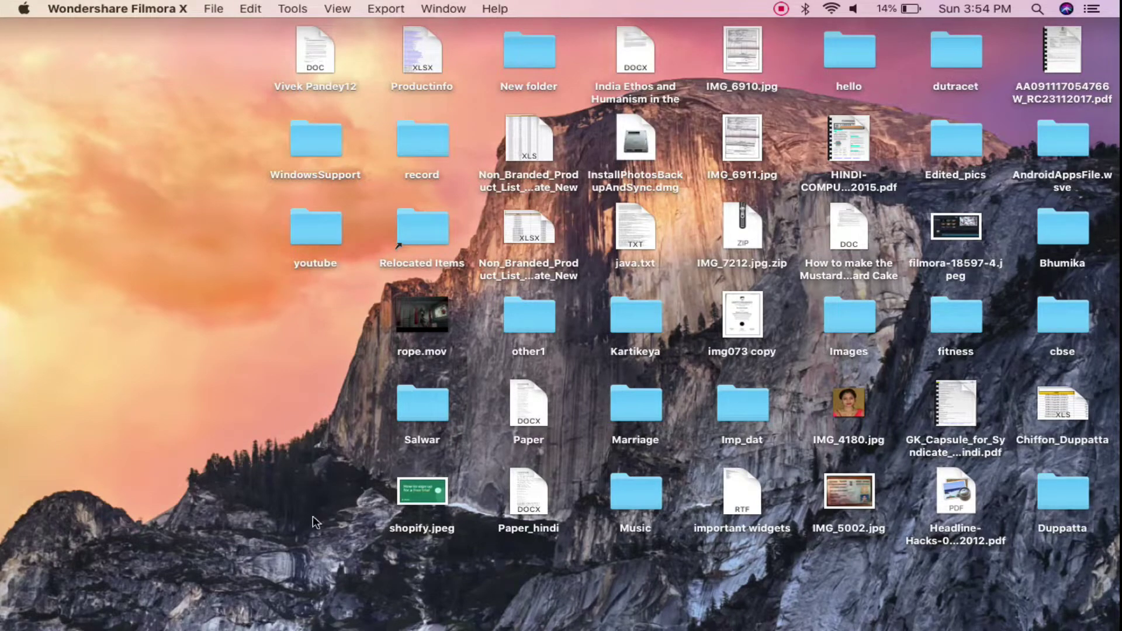
Bring the cPanel browser window forward and launch File Manager in a new tab.
mouse_move(228, 614)
left_click(170, 608)
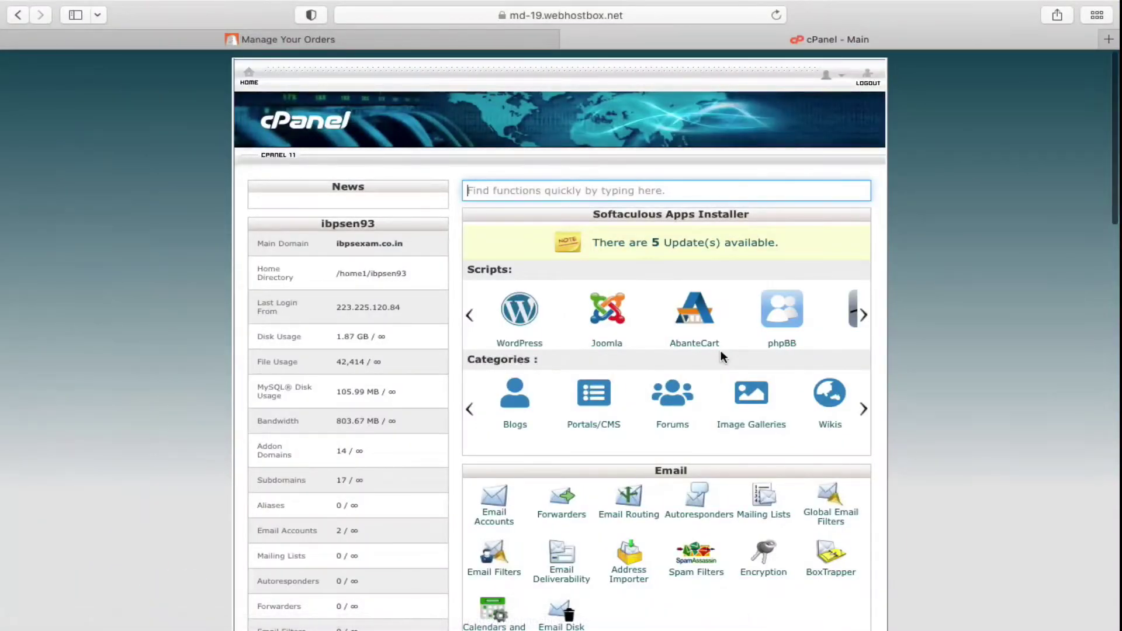
scroll(721, 349, "up", 3)
scroll(721, 350, "down", 10)
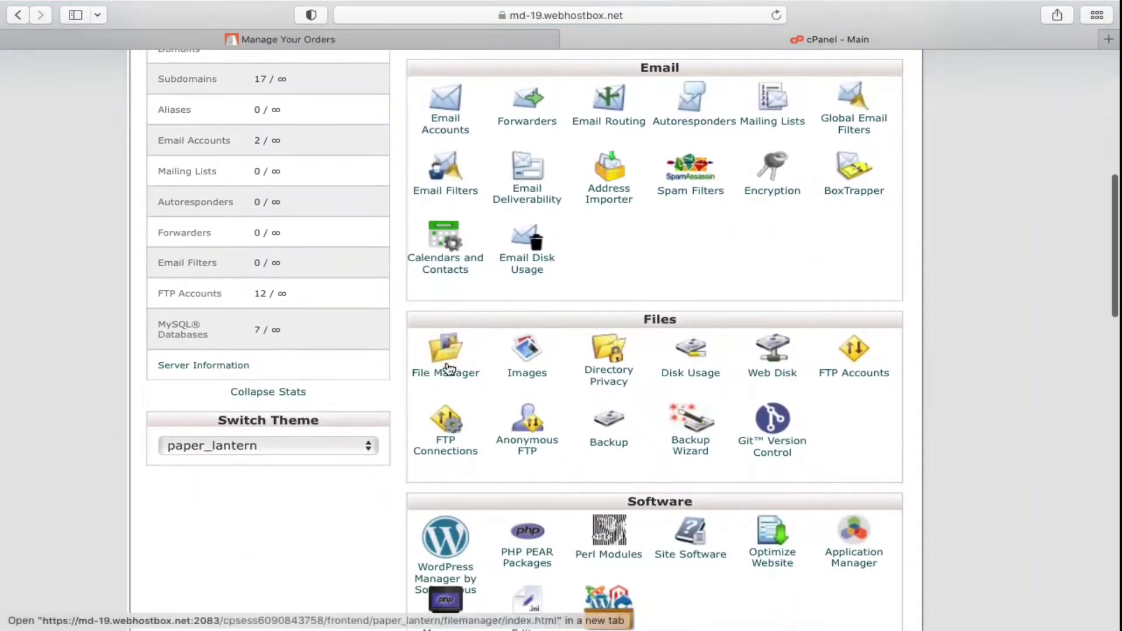
left_click(445, 368)
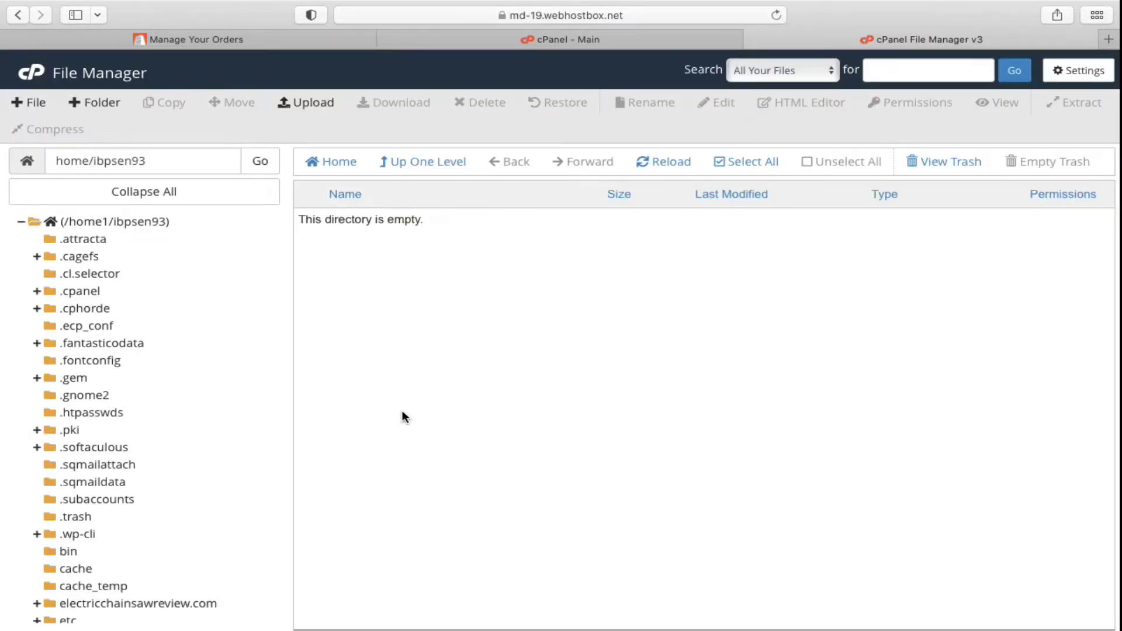
Show the home directory, then open public_html to list its domain folders, cgi-bin and .well-known.
left_click(128, 220)
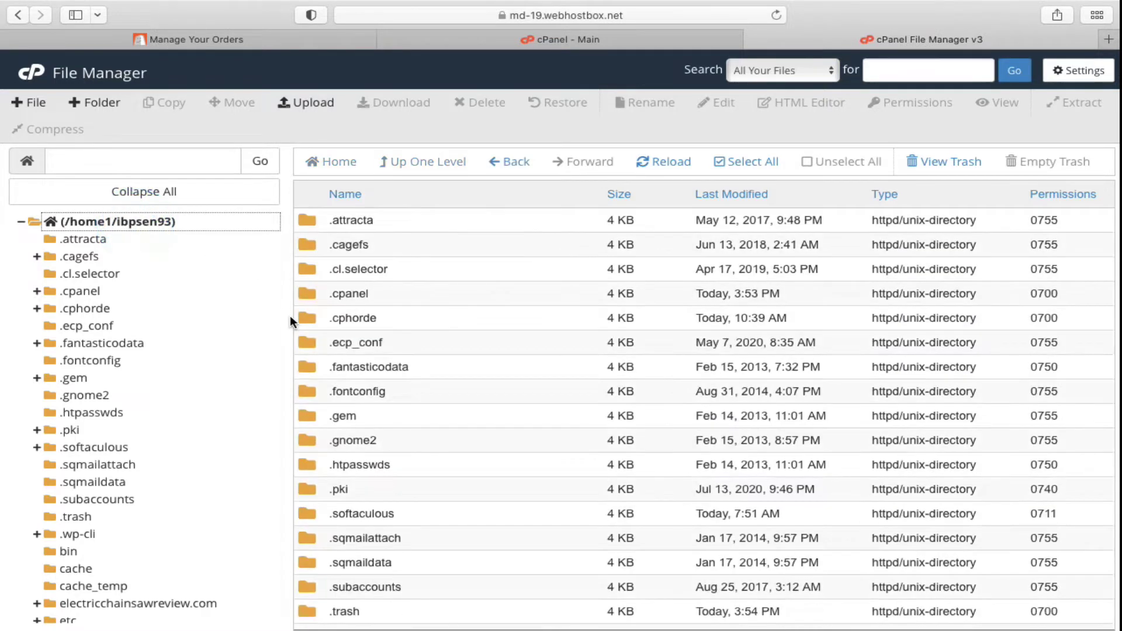
scroll(456, 353, "down", 10)
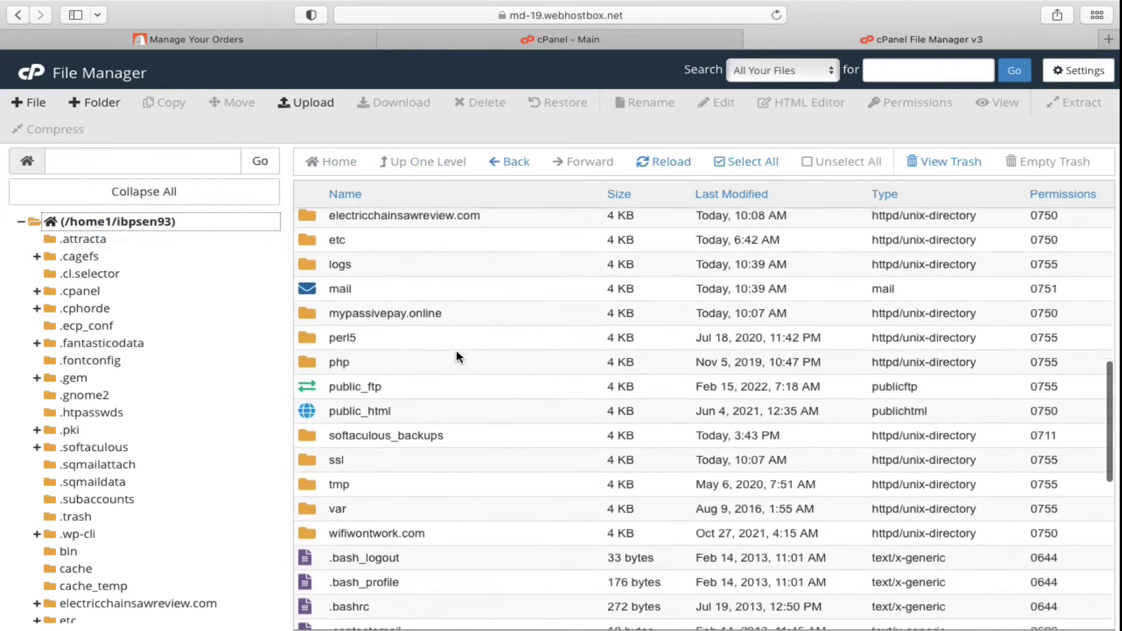
scroll(457, 354, "down", 15)
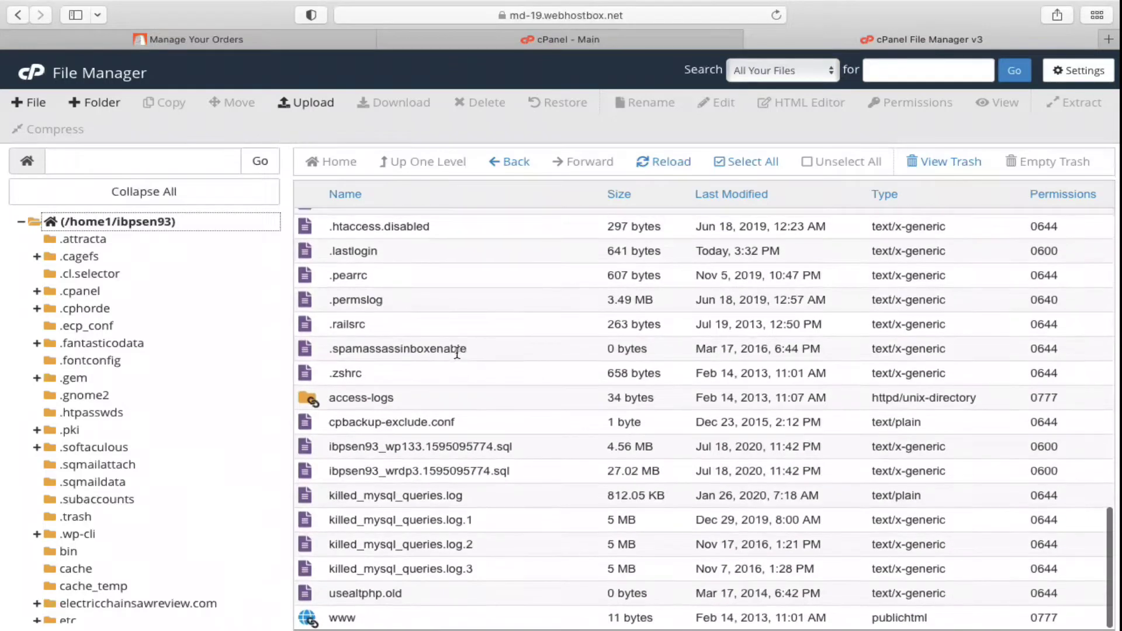
scroll(457, 353, "up", 10)
scroll(457, 353, "down", 5)
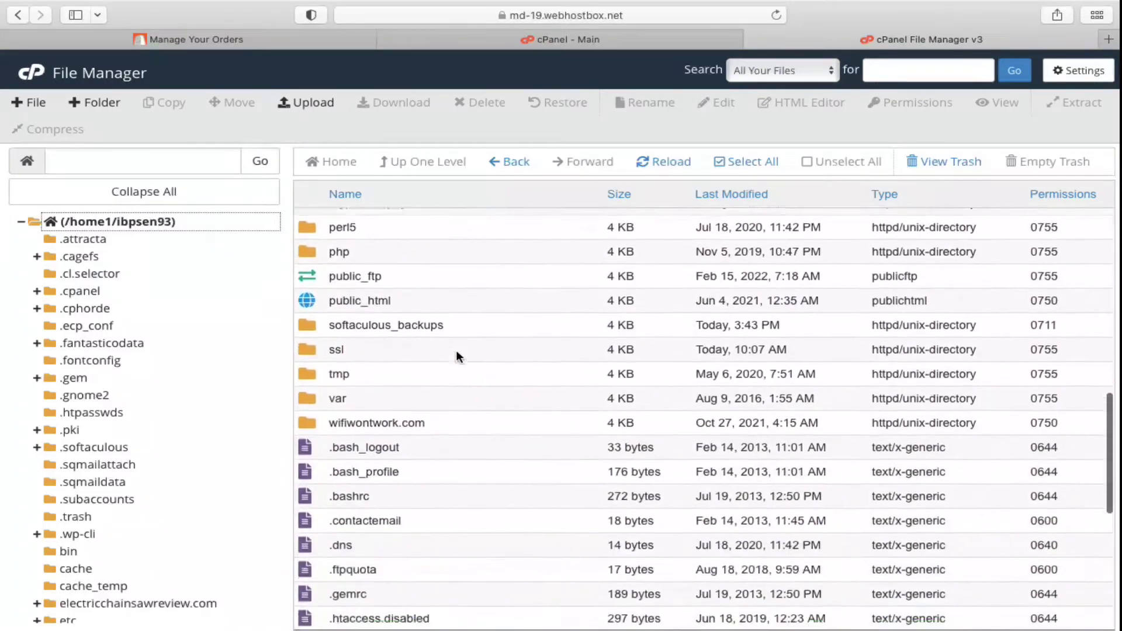
scroll(457, 356, "down", 1)
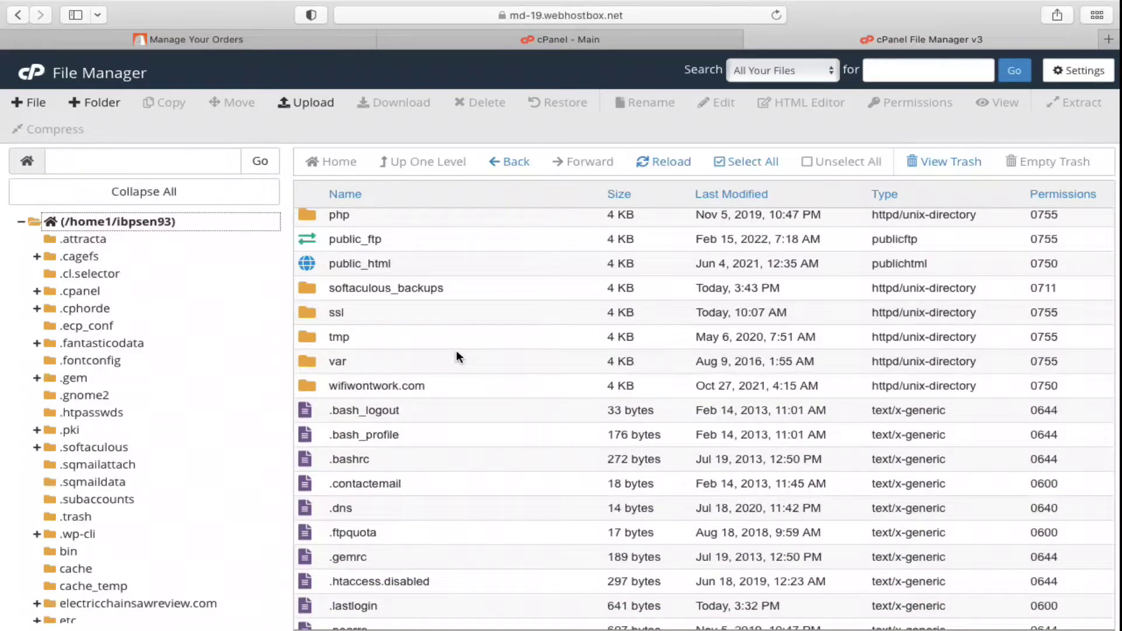
scroll(456, 351, "up", 1)
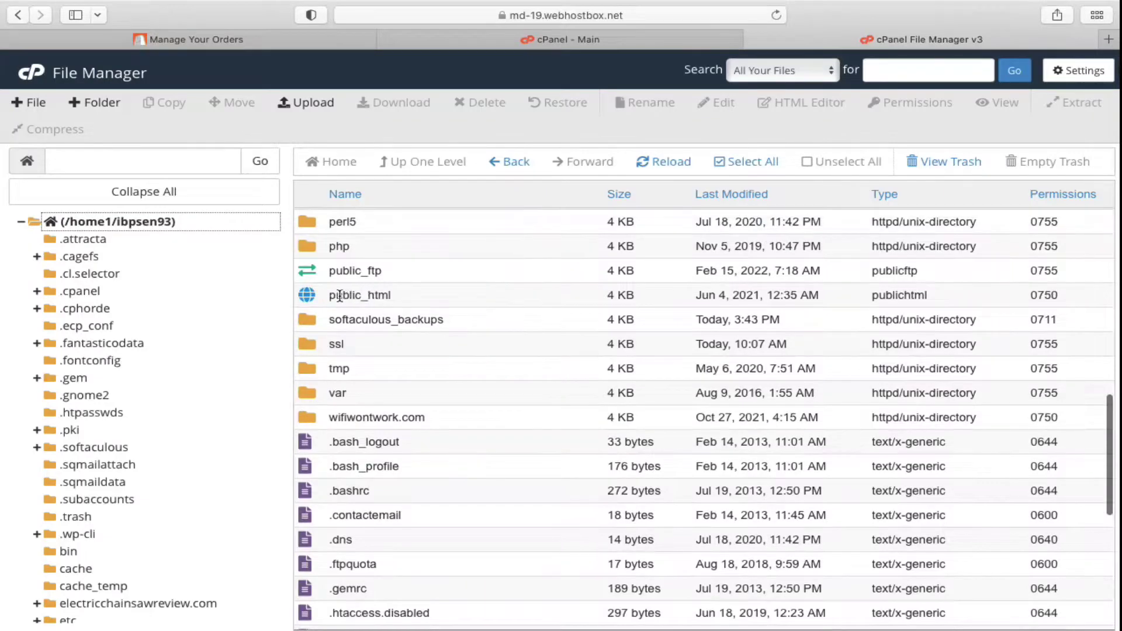
double_click(306, 295)
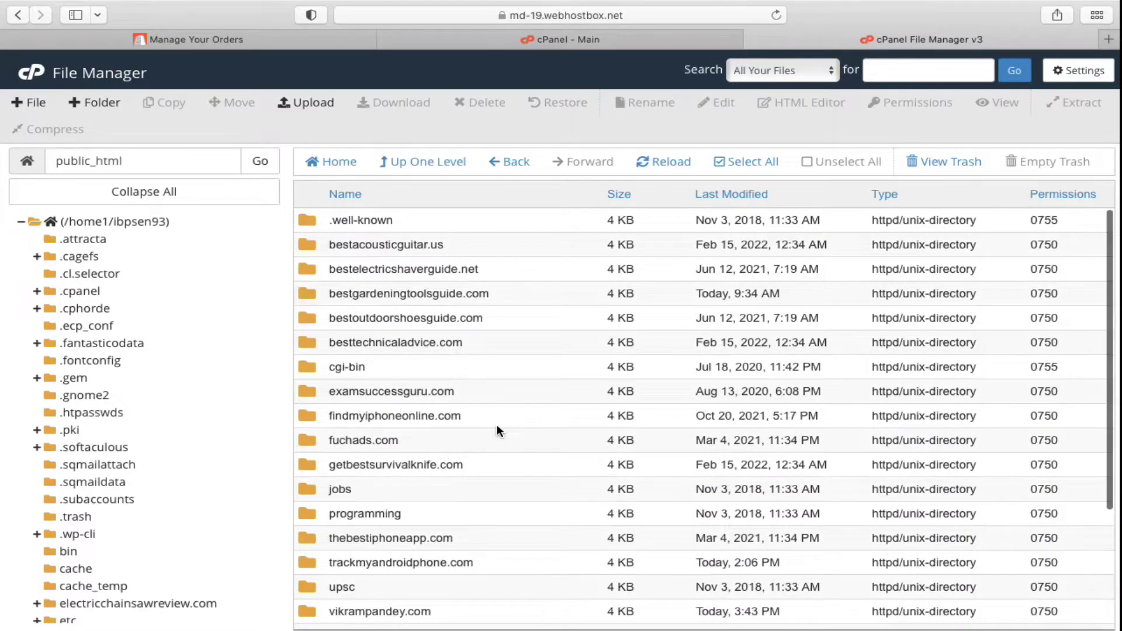
scroll(496, 426, "down", 5)
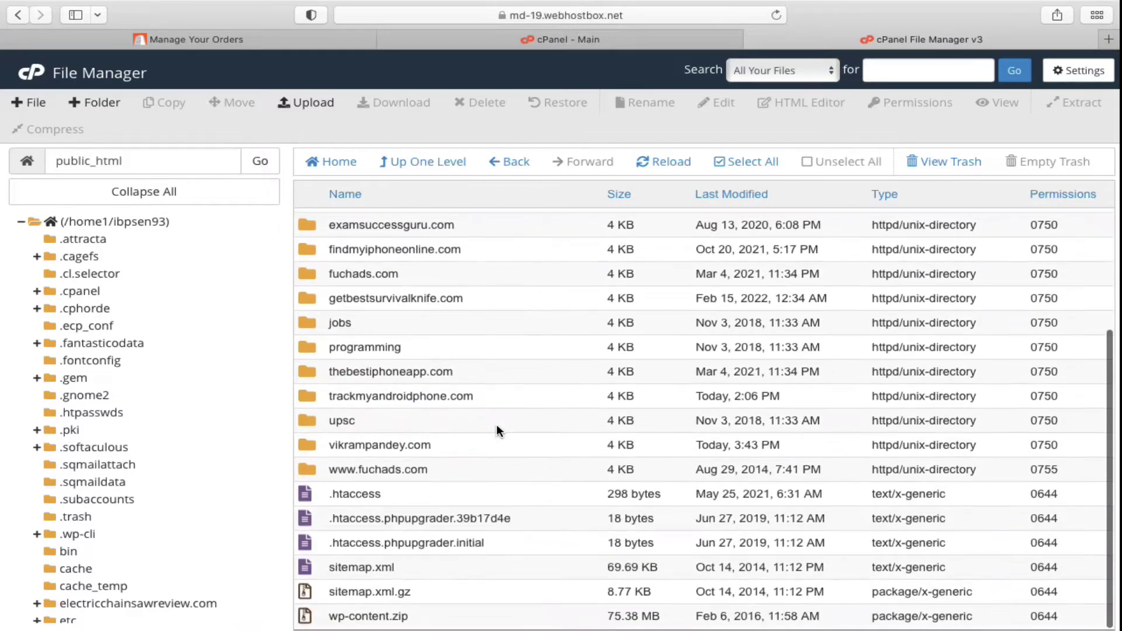
scroll(496, 425, "up", 2)
scroll(496, 424, "up", 3)
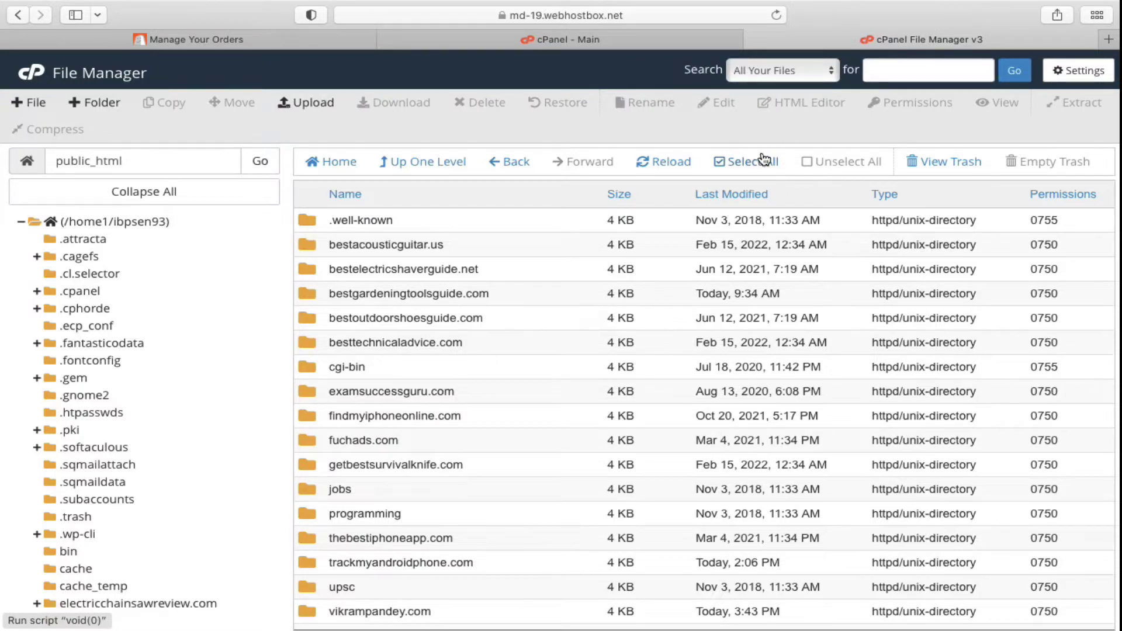
Open the bestgardeningtoolsguide.com folder to show wp-admin, wp-content, wp-includes, .htaccess and index.php.
scroll(763, 159, "up", 5)
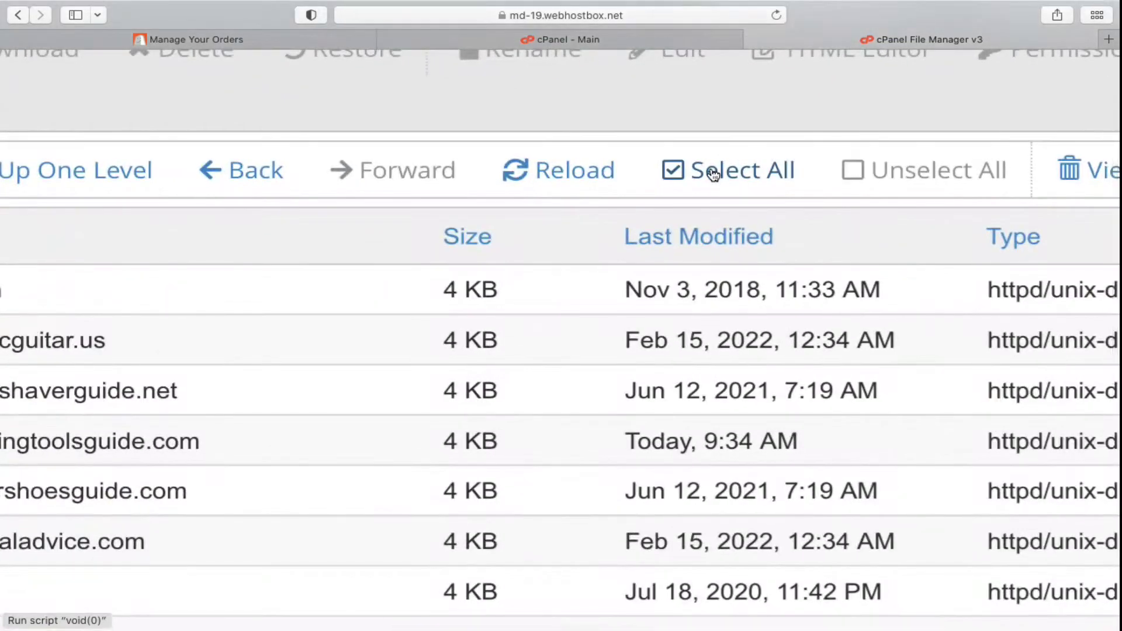
left_click(739, 163)
scroll(712, 171, "down", 5)
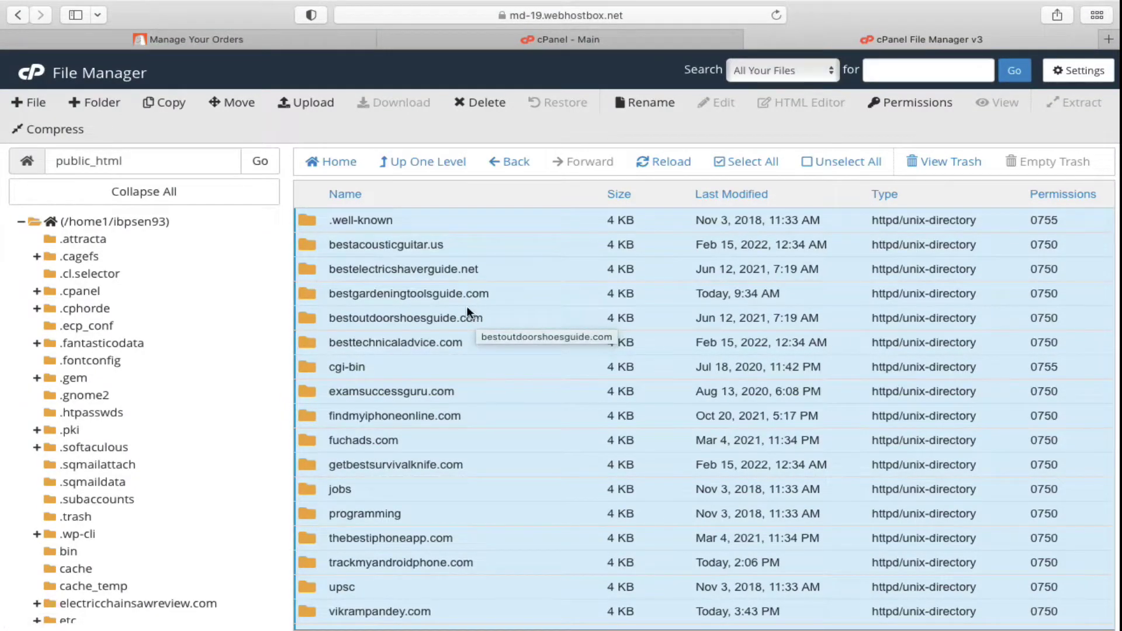
scroll(61, 134, "up", 5)
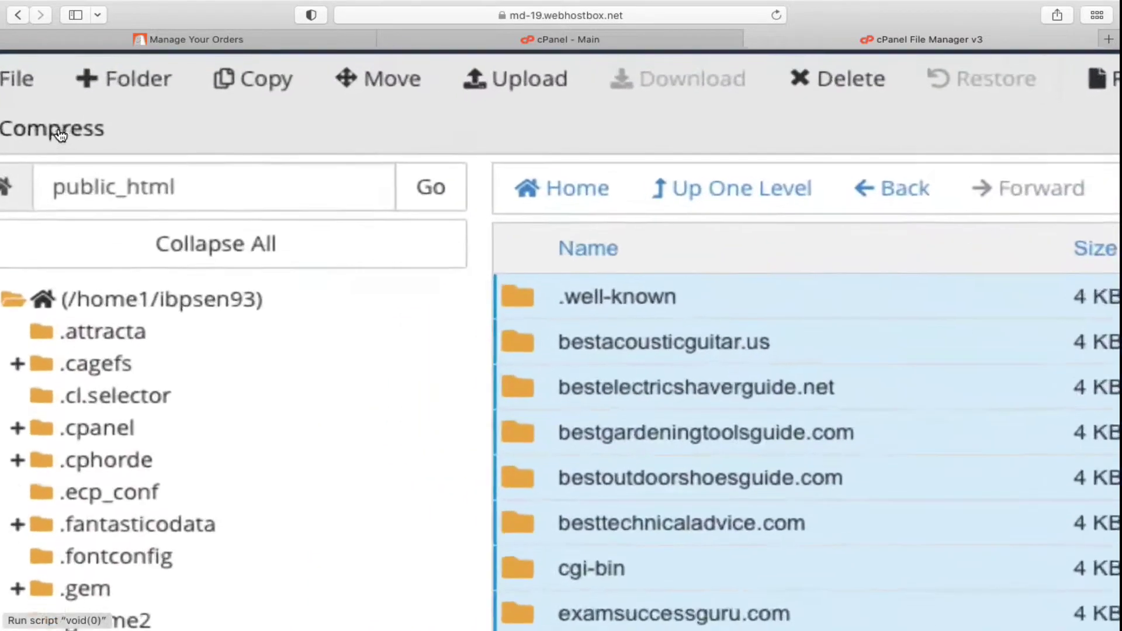
scroll(222, 132, "left", 2)
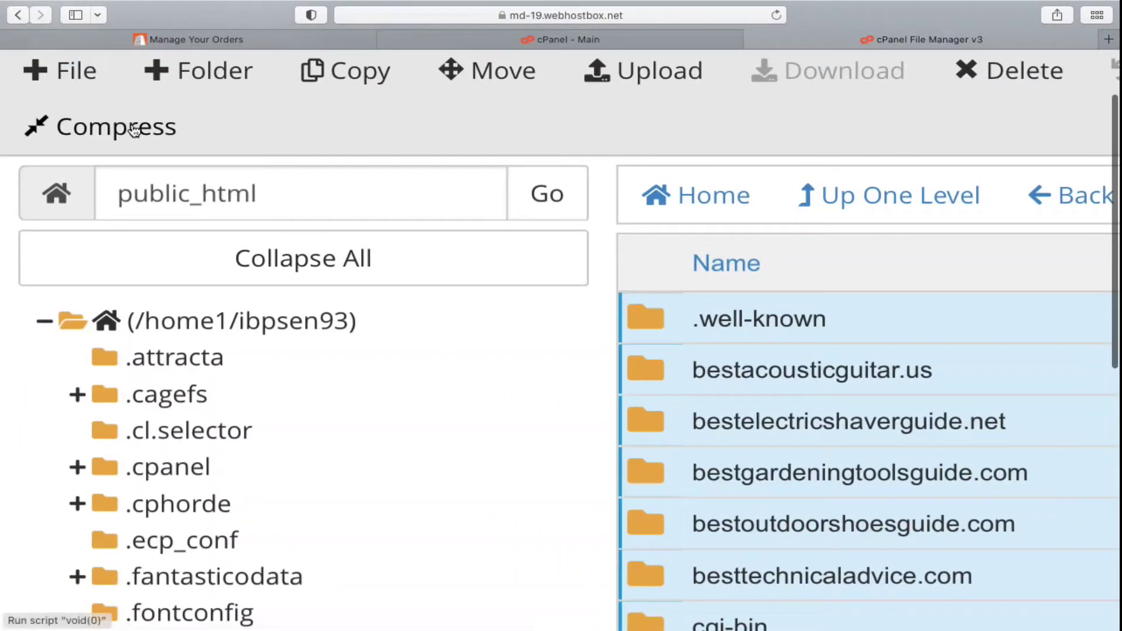
scroll(329, 136, "down", 1)
scroll(328, 142, "down", 5)
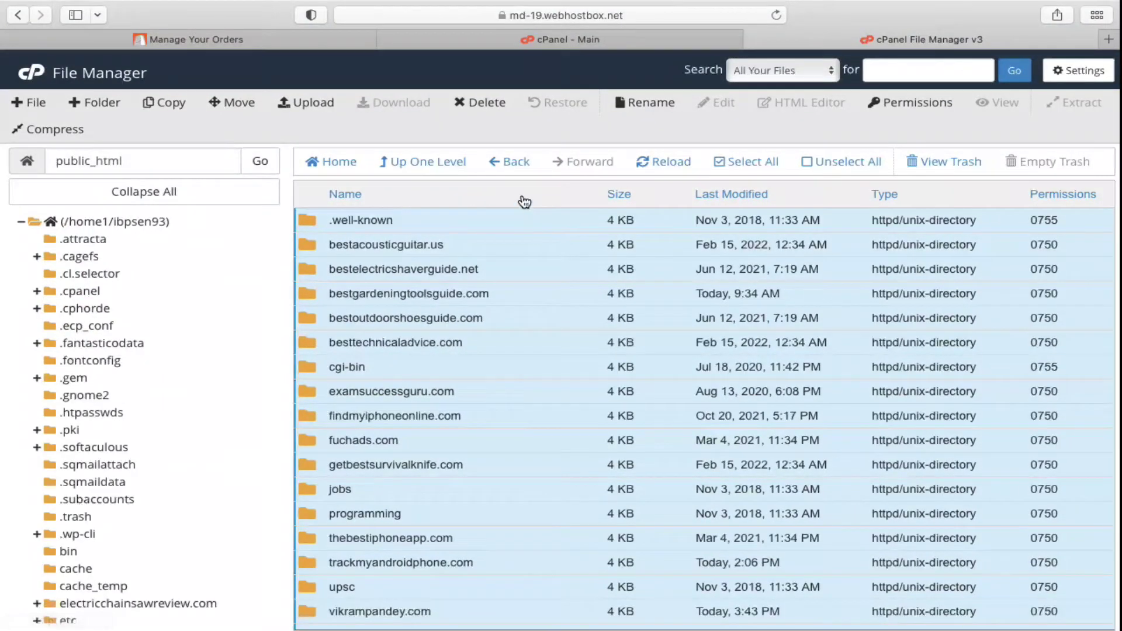
left_click(750, 166)
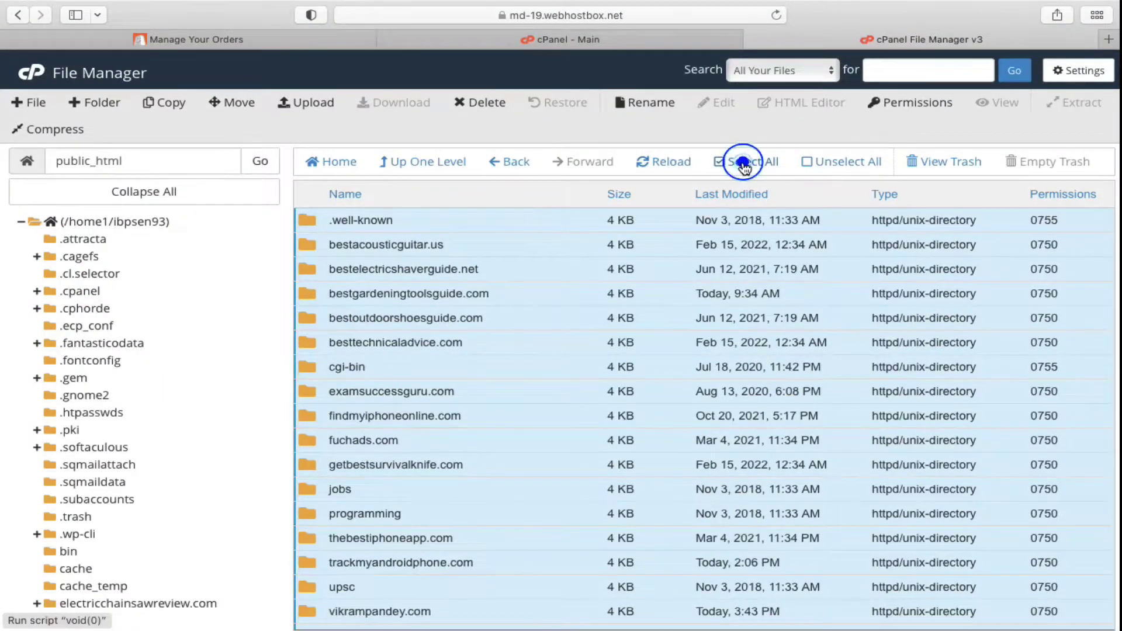
double_click(396, 244)
left_click(526, 243)
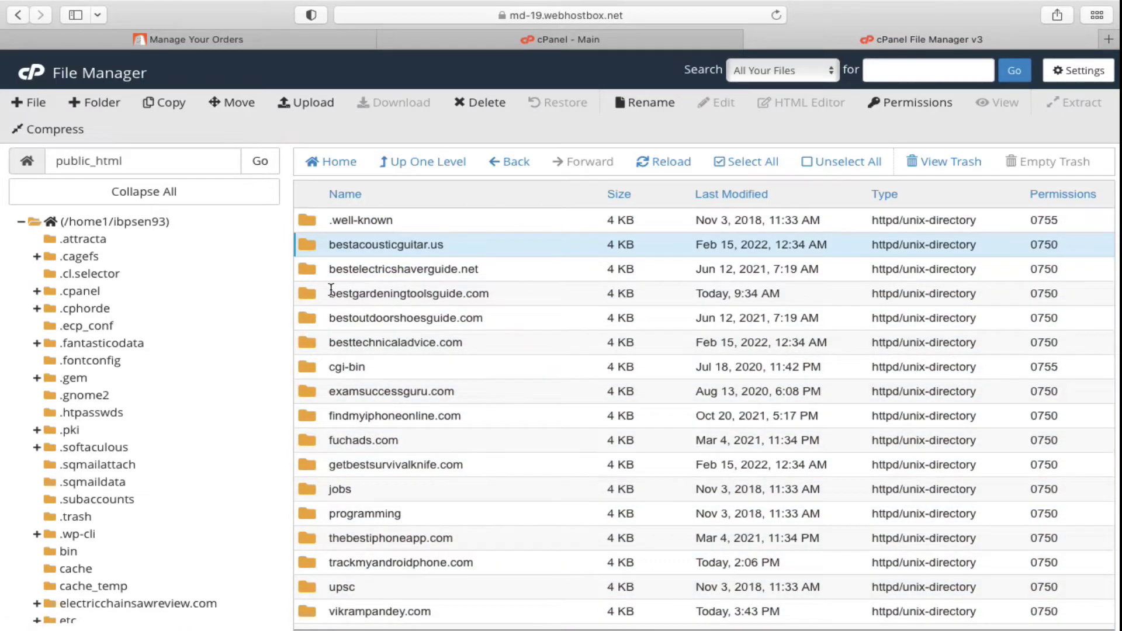
left_click(307, 294)
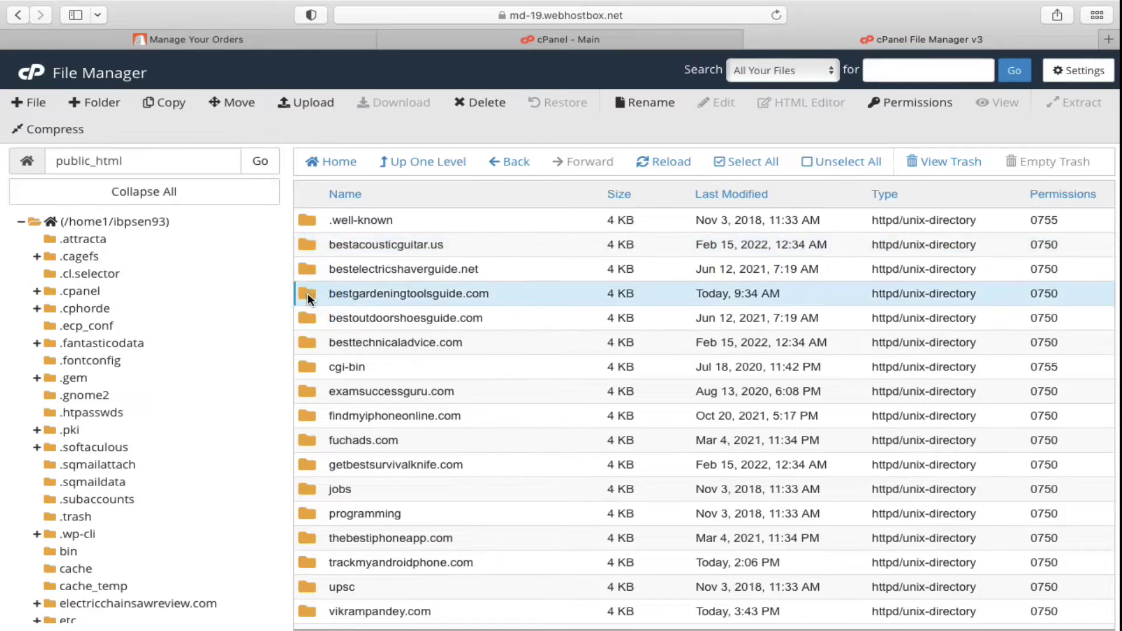
double_click(307, 293)
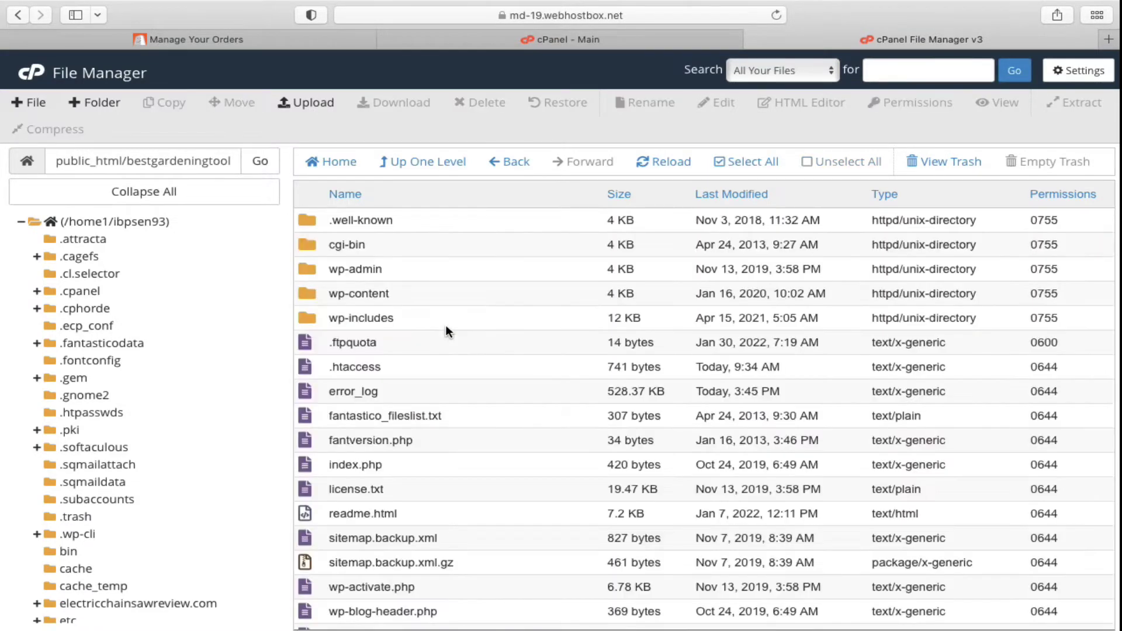
Select all of the site's files and folders and compress them as a Zip Archive.
left_click(736, 164)
scroll(69, 126, "up", 5)
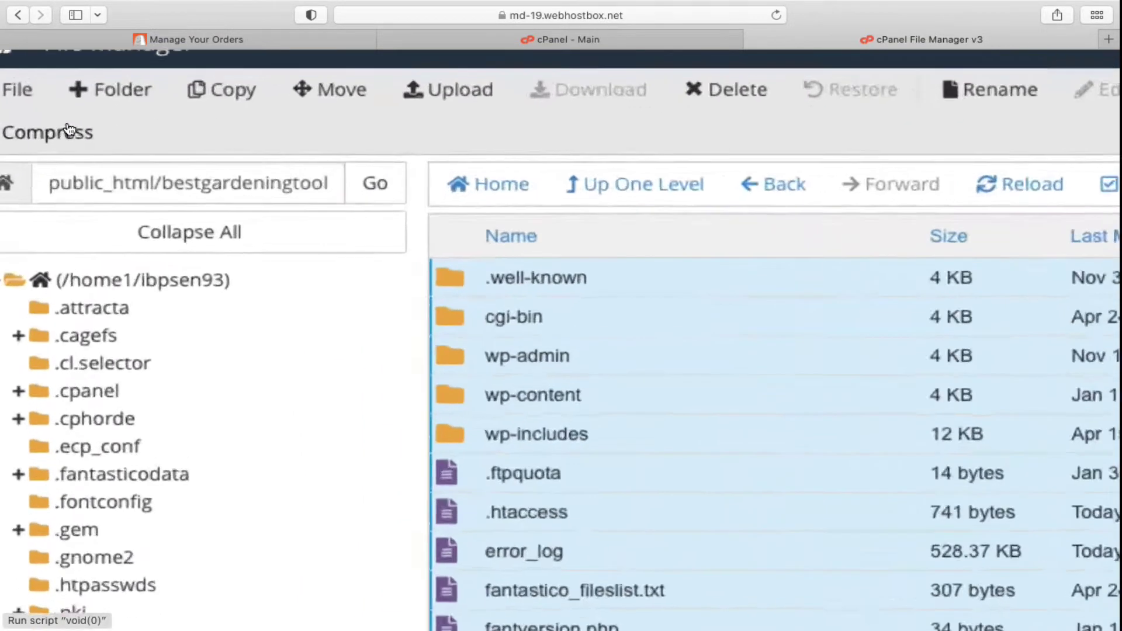
scroll(68, 130, "left", 2)
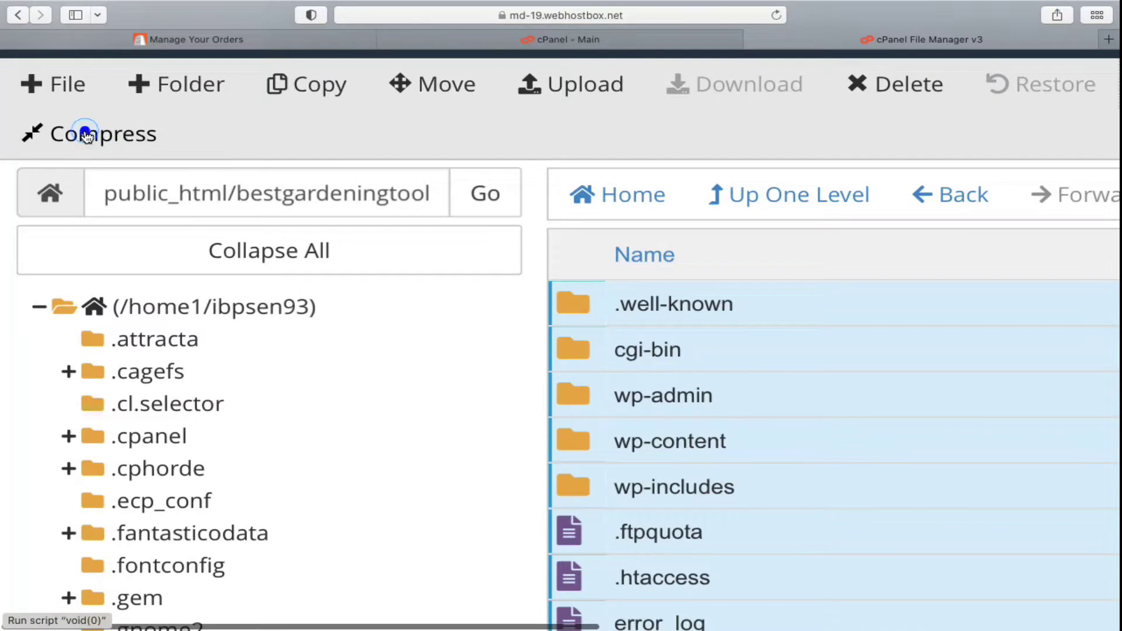
left_click(86, 132)
scroll(693, 325, "down", 5)
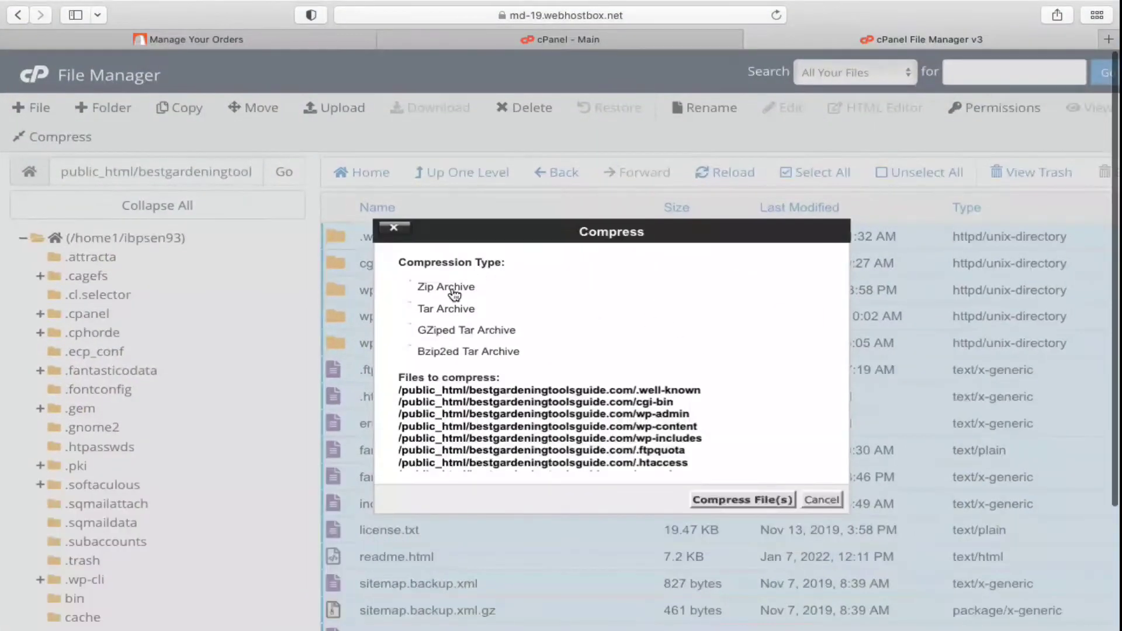
left_click(404, 286)
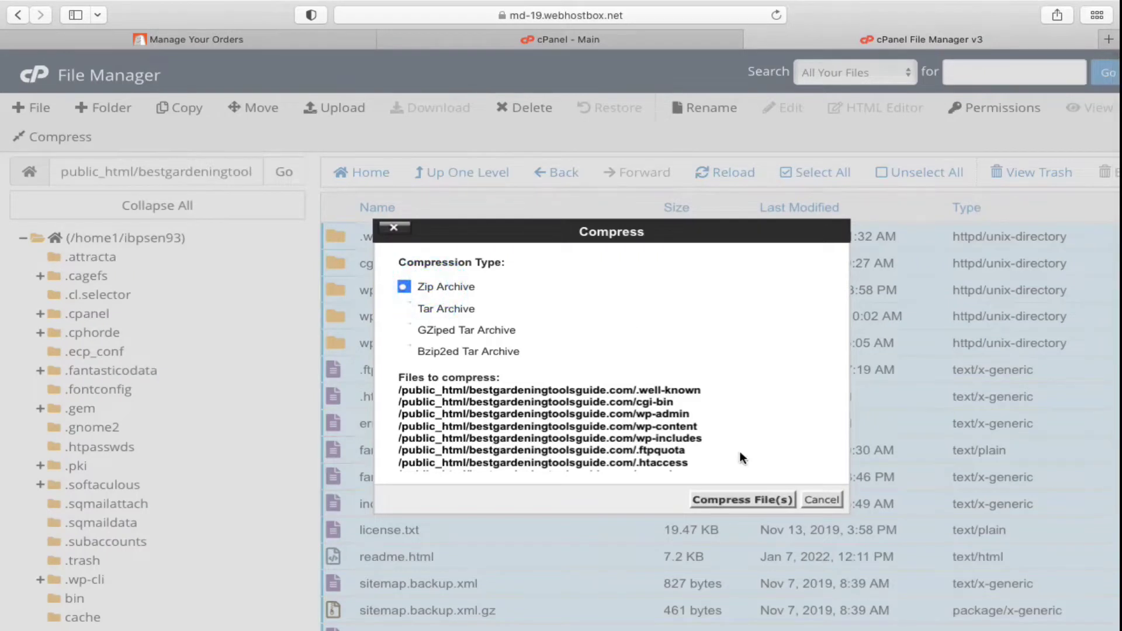
left_click(743, 500)
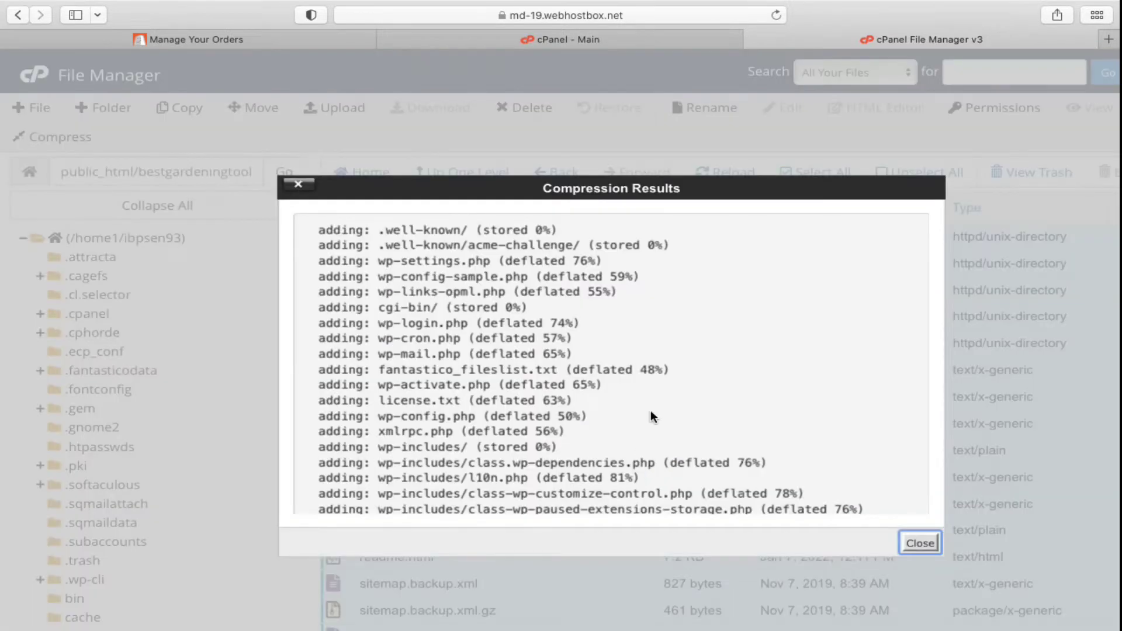
Close the compression results, sort the file list by Name, and reload File Manager.
left_click(919, 545)
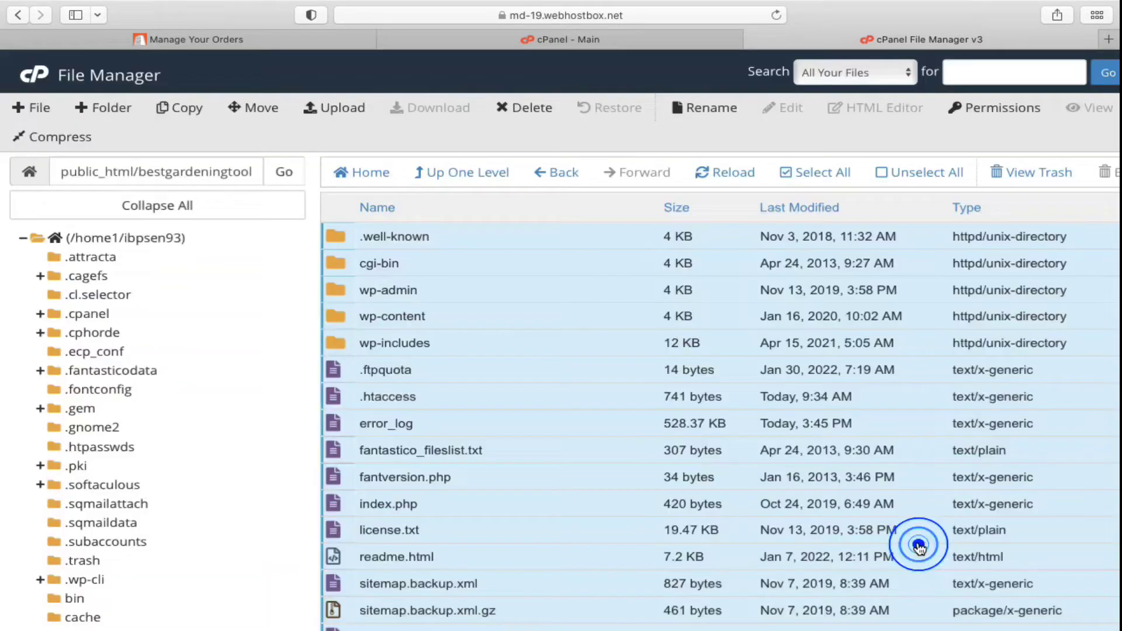
scroll(542, 376, "down", 5)
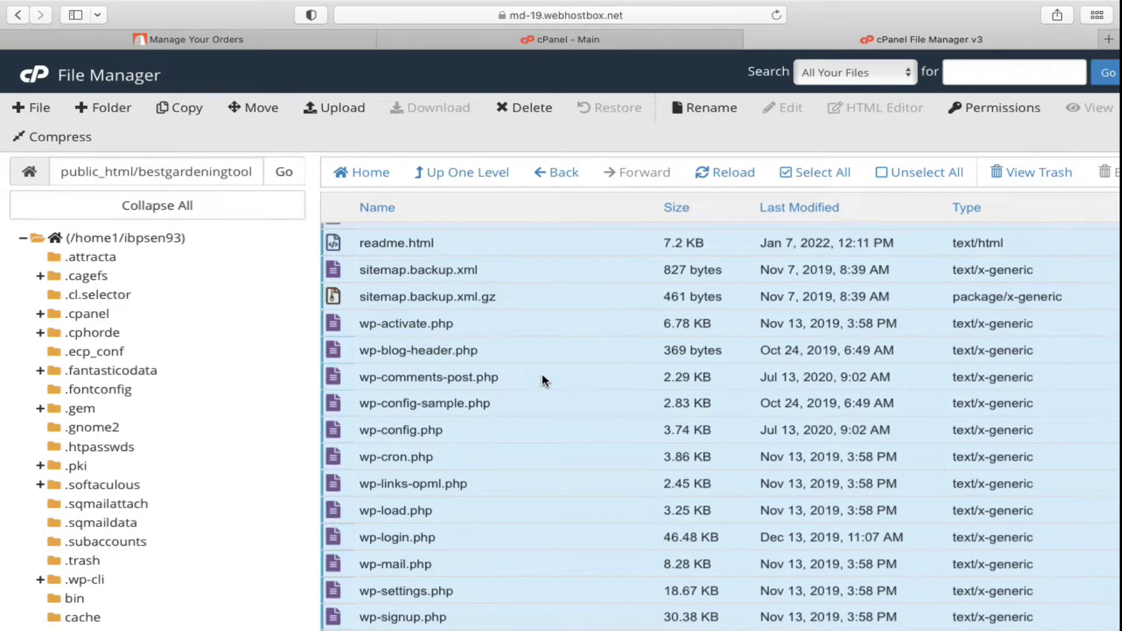
scroll(542, 373, "up", 5)
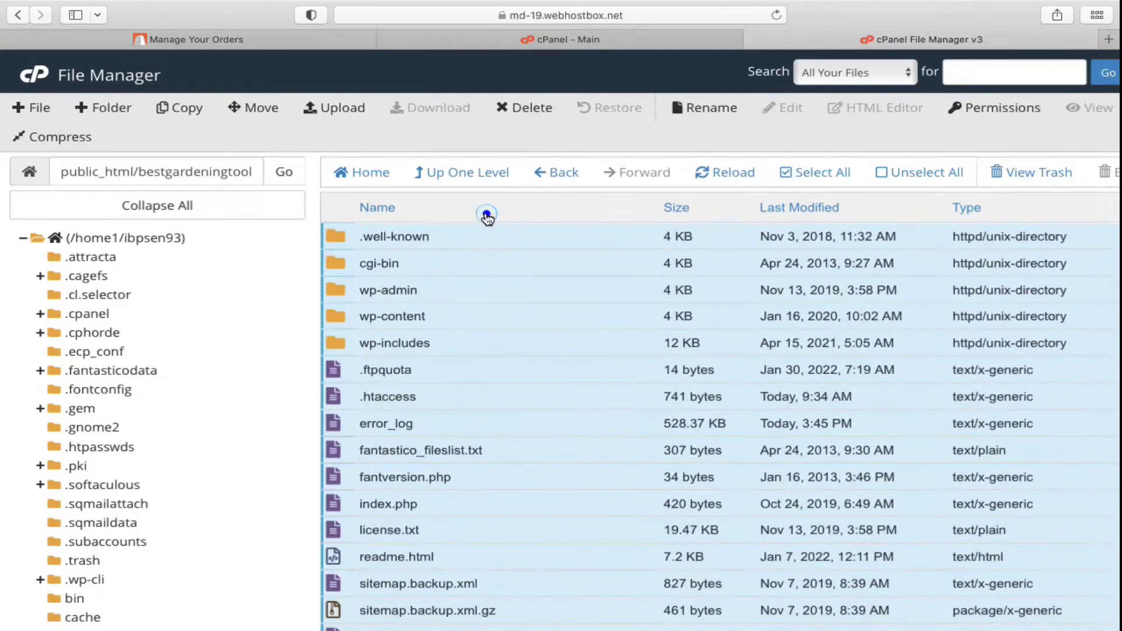
left_click(476, 214)
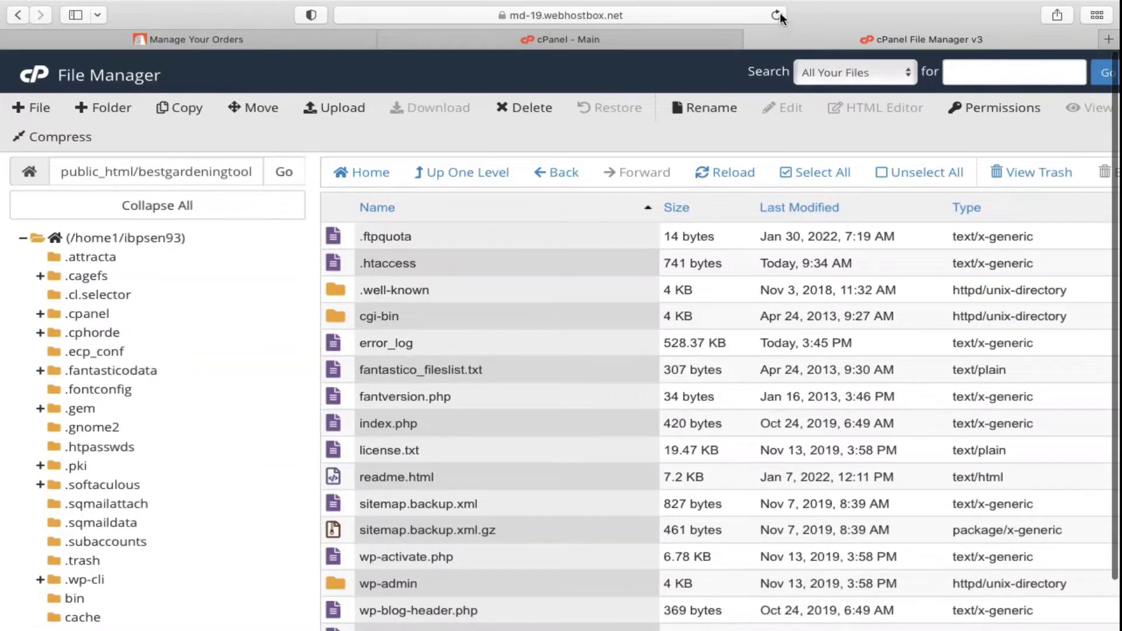
left_click(777, 15)
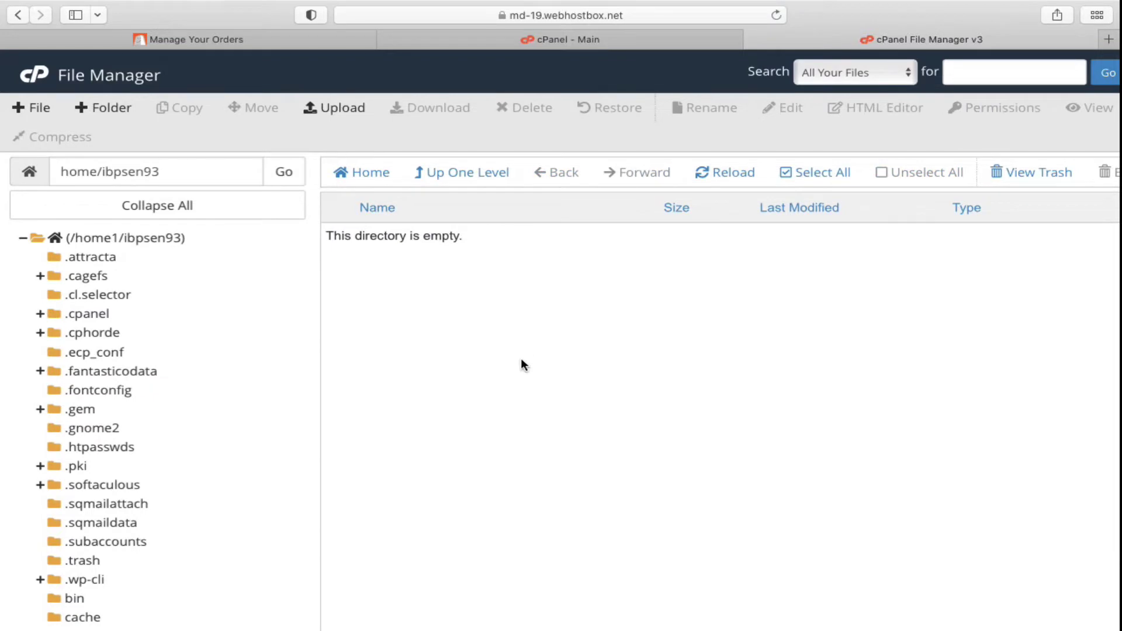
Navigate home > public_html > bestgardeningtoolsguide.com and locate the 38.16 MB .well-known.zip.
left_click(125, 238)
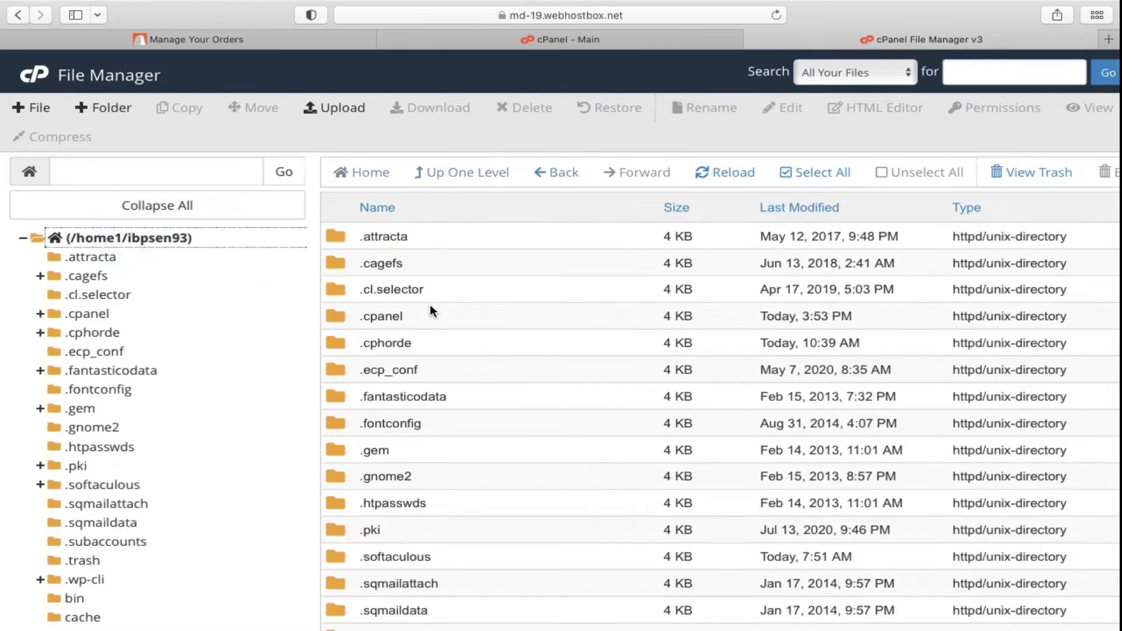
scroll(431, 310, "down", 10)
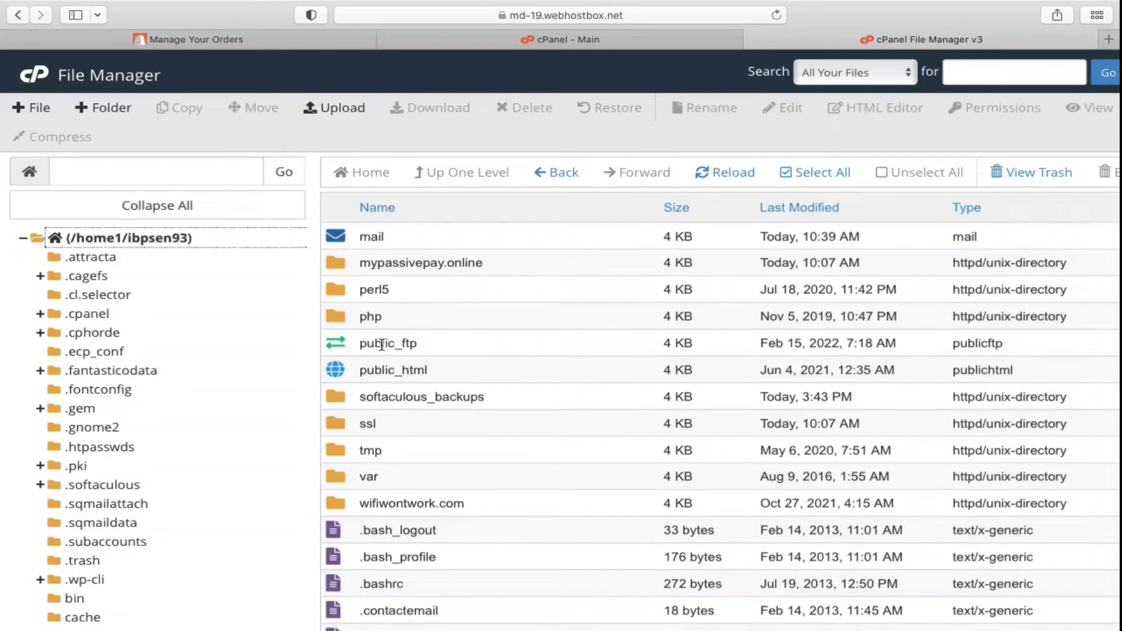
double_click(335, 368)
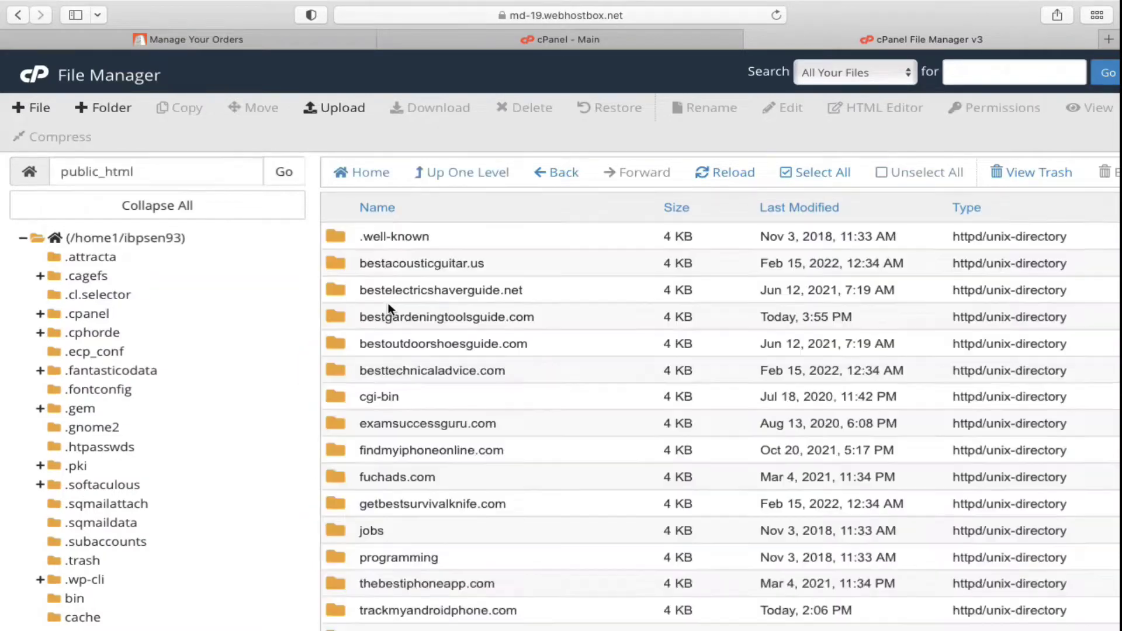
double_click(337, 317)
scroll(524, 386, "down", 5)
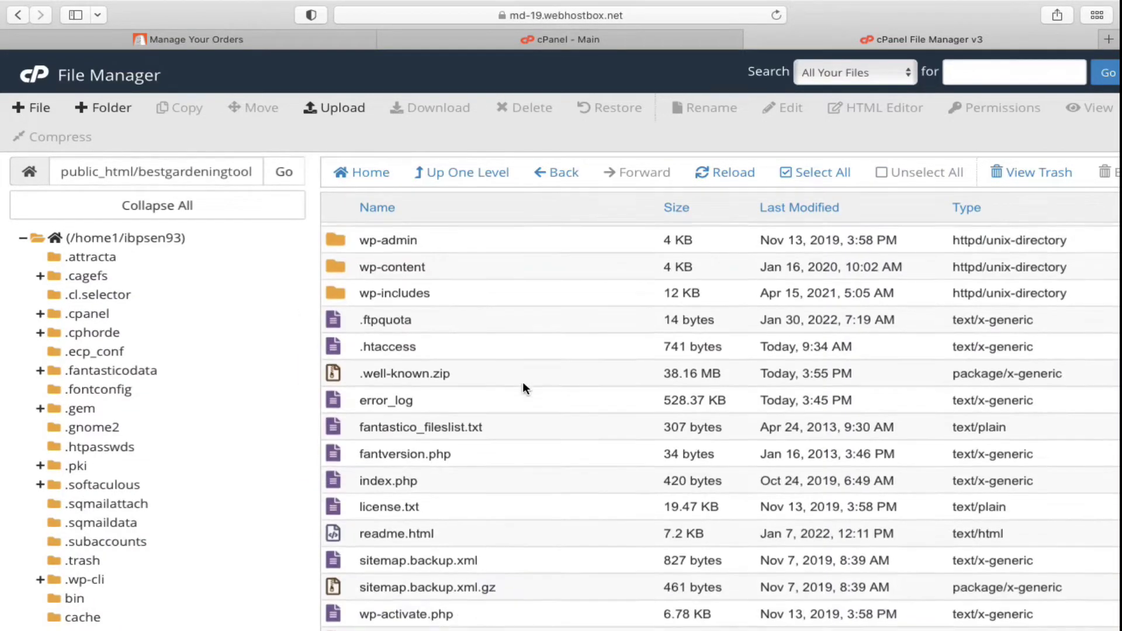
scroll(523, 381, "down", 5)
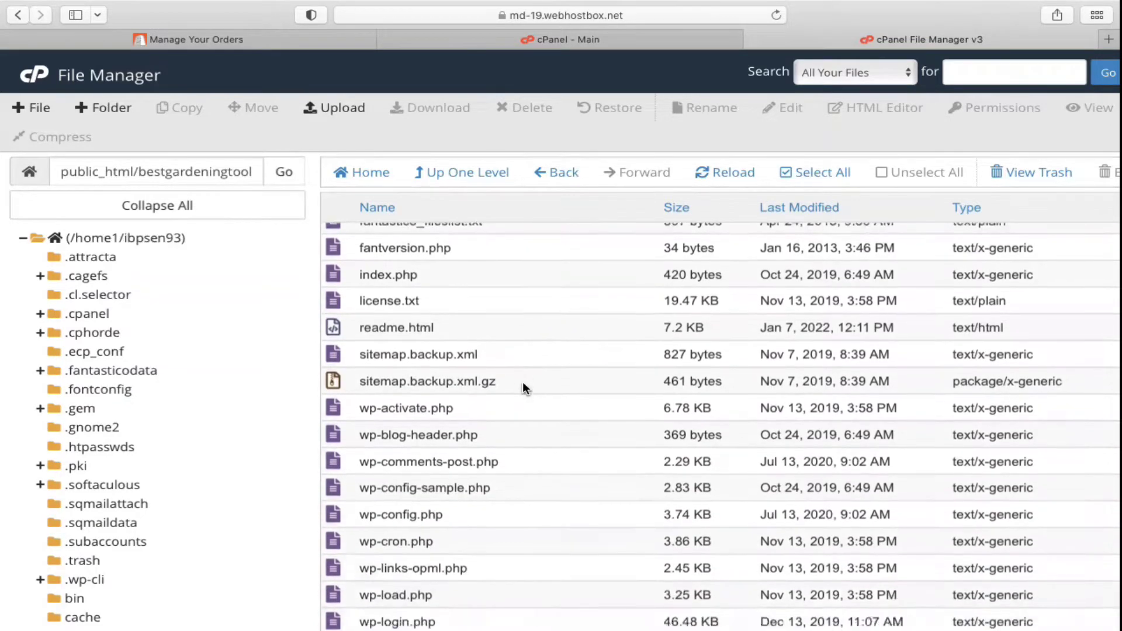
scroll(523, 385, "up", 5)
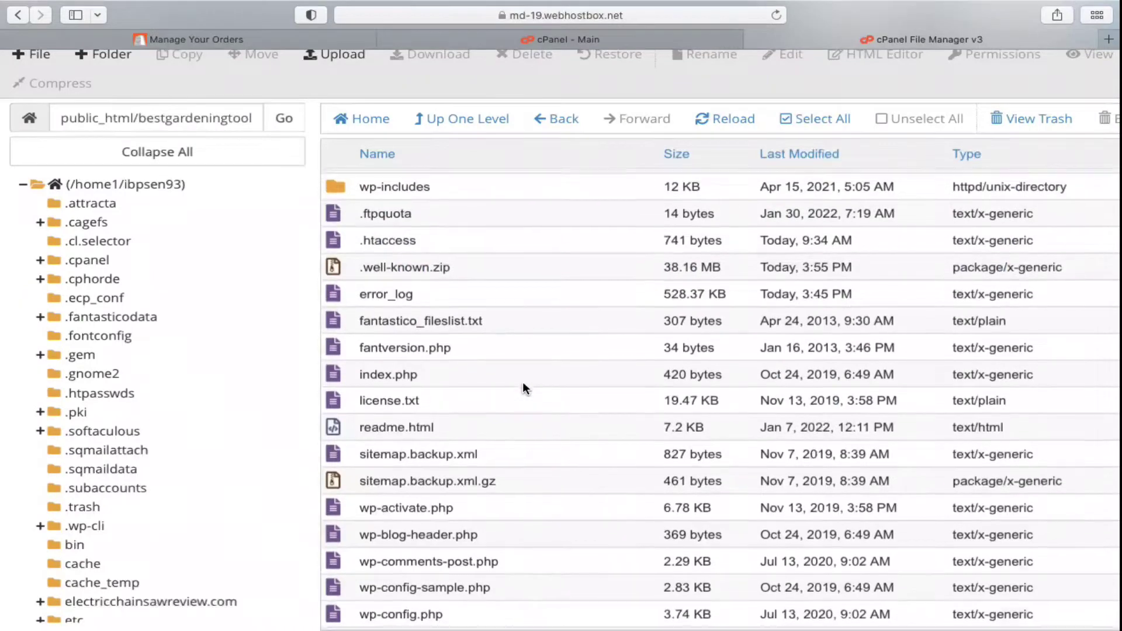
scroll(524, 386, "up", 2)
scroll(523, 381, "up", 1)
scroll(523, 381, "right", 2)
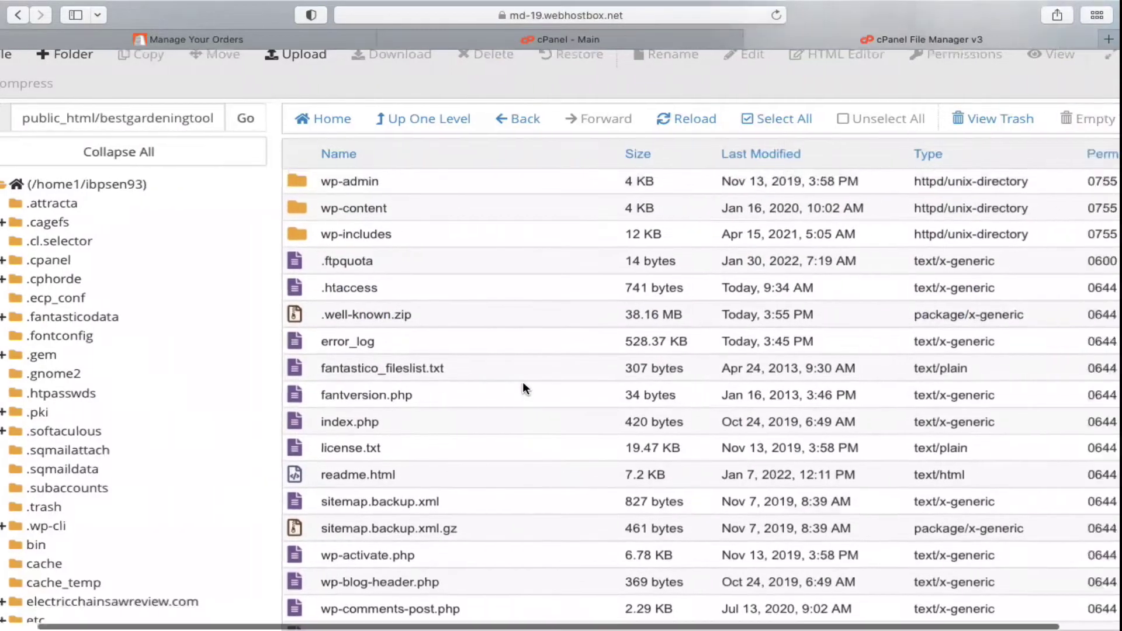
mouse_move(659, 5)
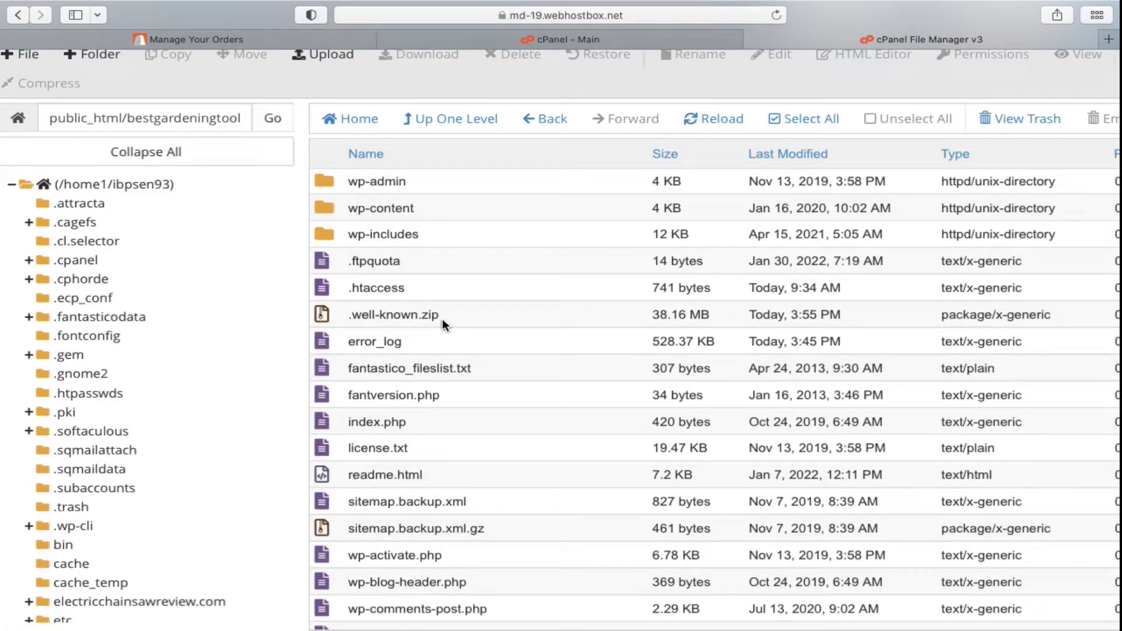
Rename the 38.16 MB .well-known.zip archive to Backup.zip.
left_click(325, 314)
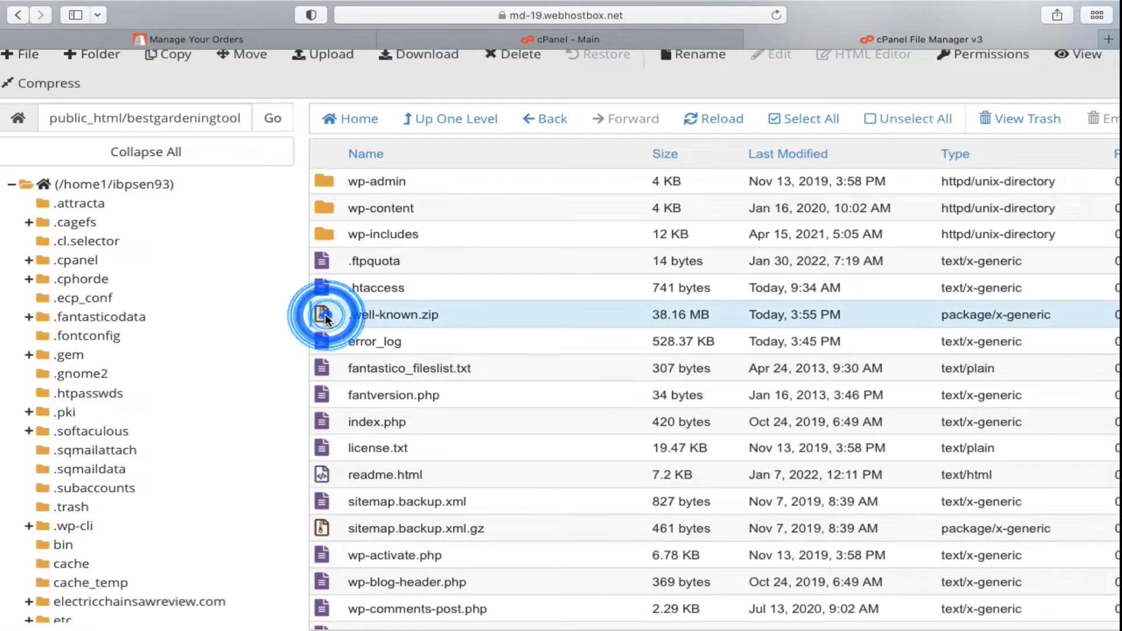
right_click(325, 313)
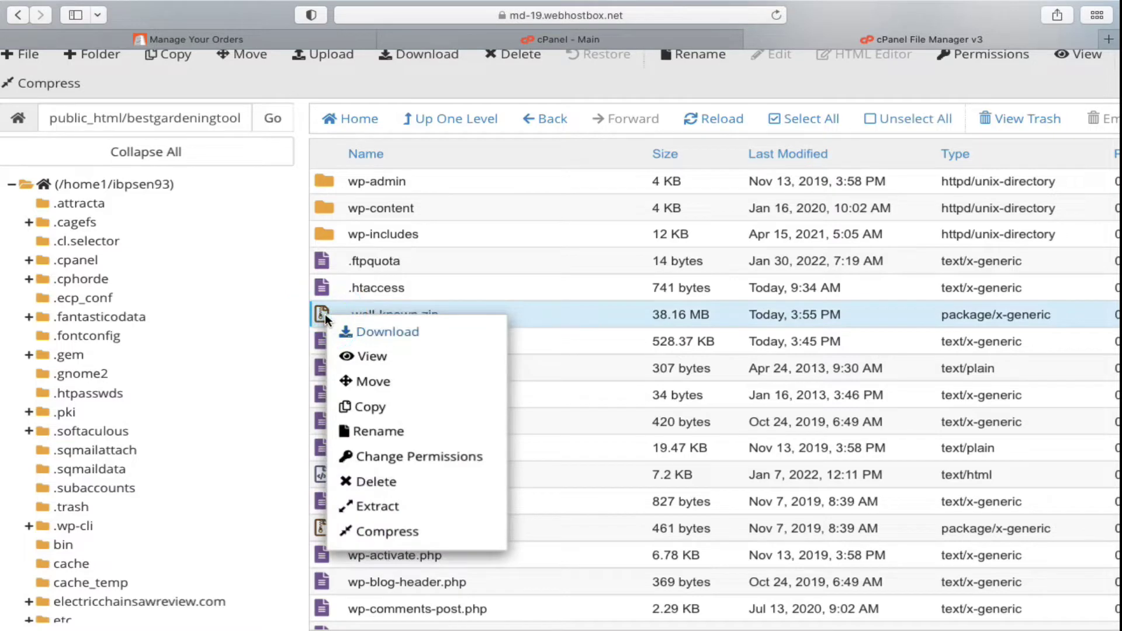
left_click(368, 432)
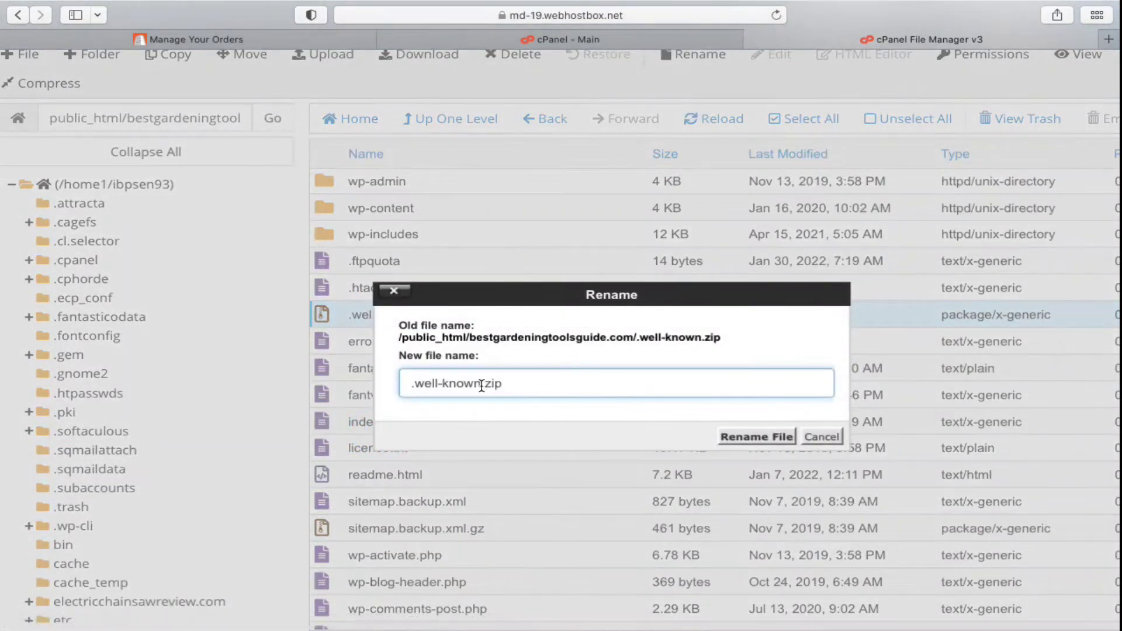
left_click_drag(482, 387, 408, 378)
type("Backup")
left_click(757, 437)
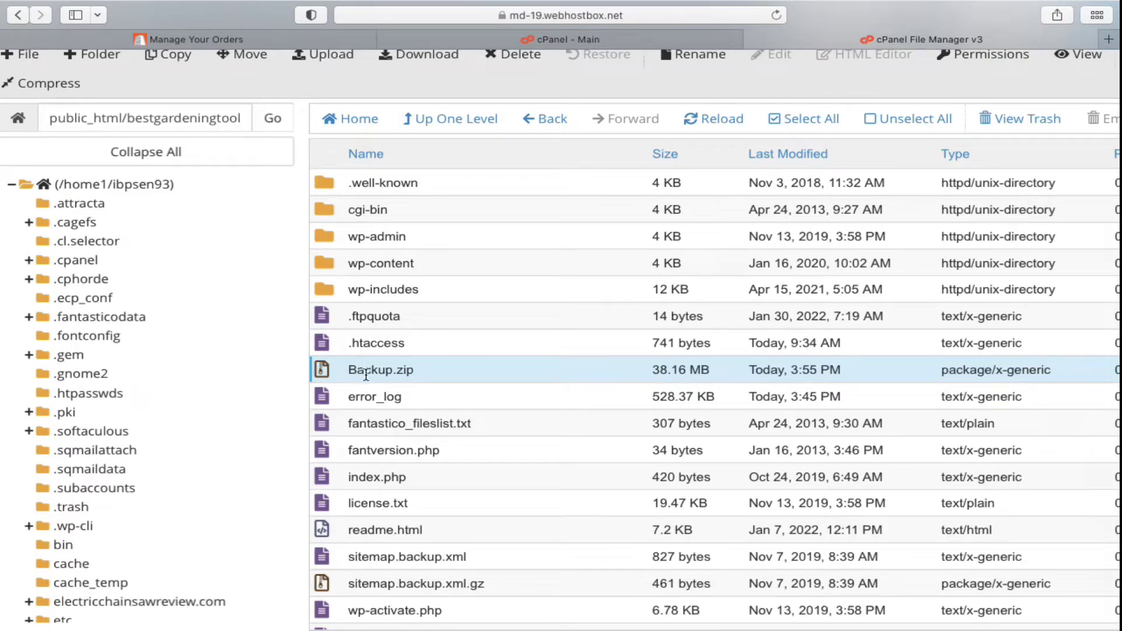
scroll(392, 369, "up", 1)
scroll(393, 370, "up", 2)
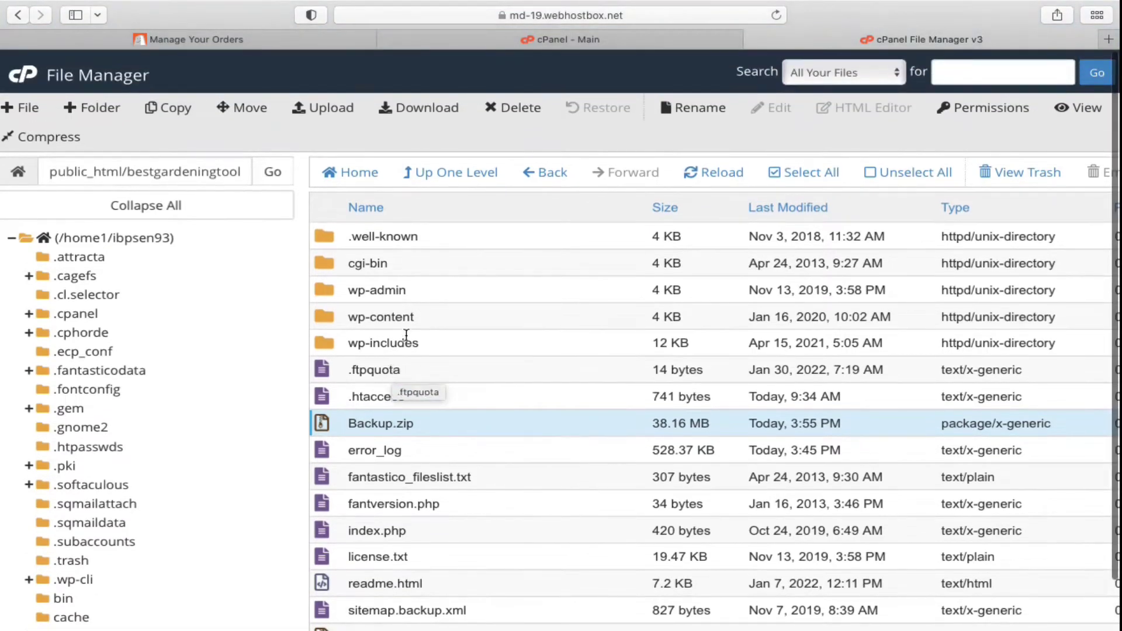
scroll(412, 115, "up", 2)
scroll(413, 116, "up", 3)
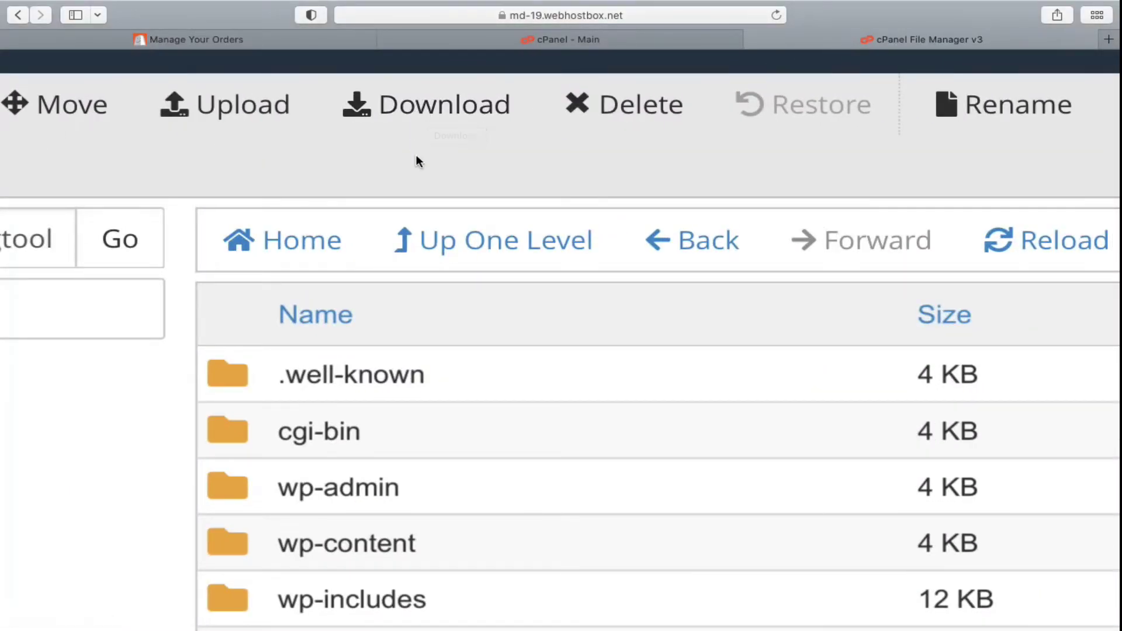
scroll(416, 158, "down", 5)
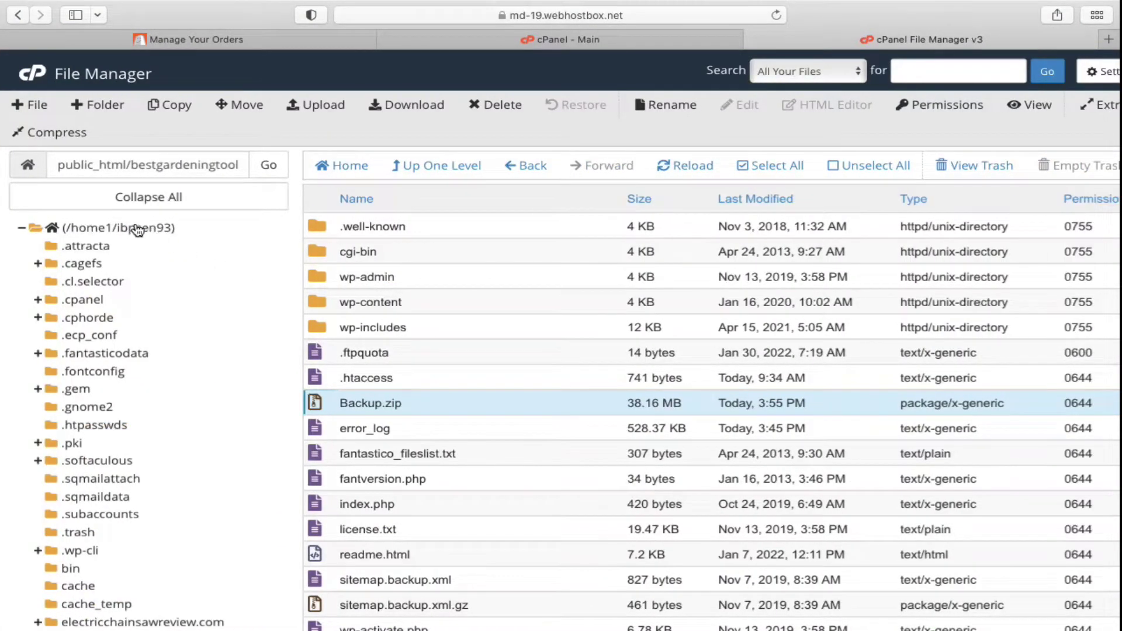
Go back to the home directory and open public_html.
left_click(138, 228)
scroll(469, 387, "down", 4)
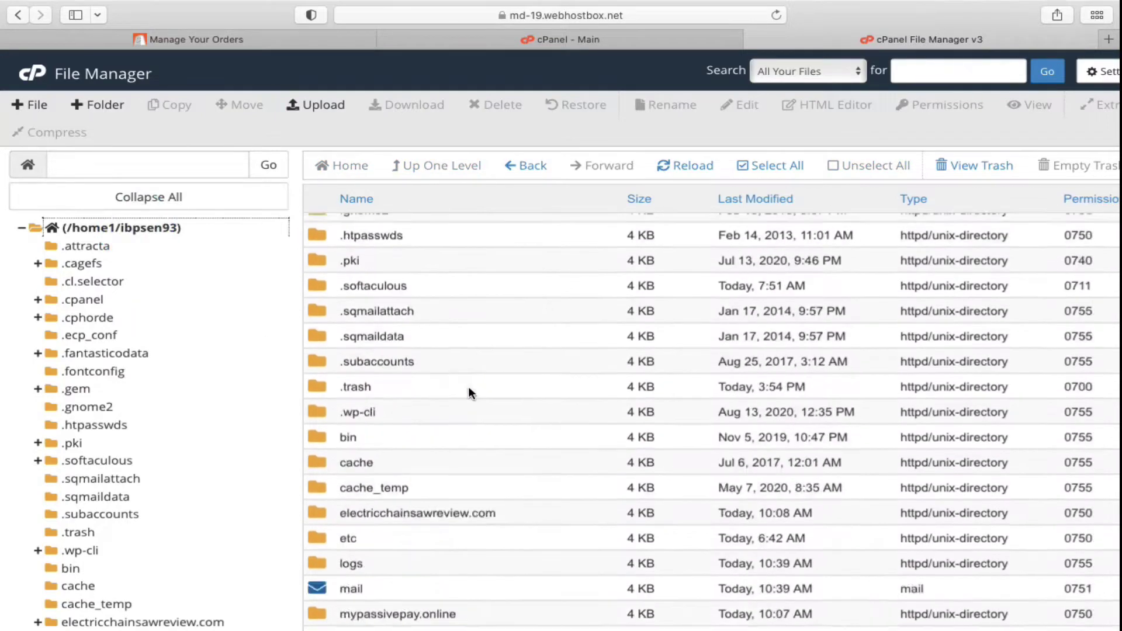
scroll(468, 387, "down", 3)
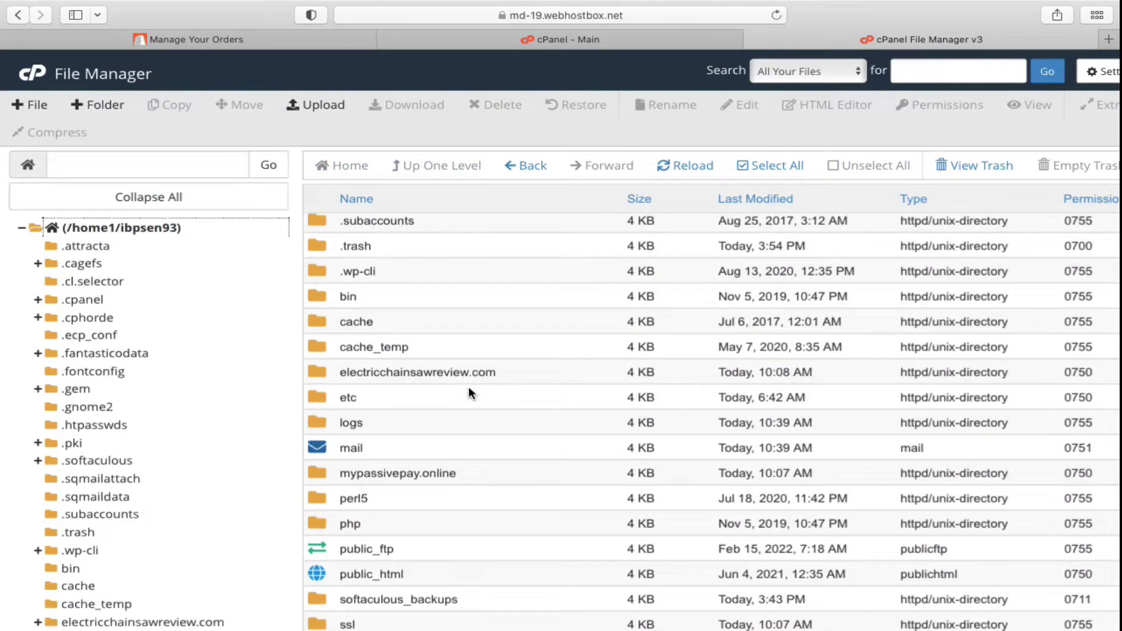
scroll(469, 391, "down", 1)
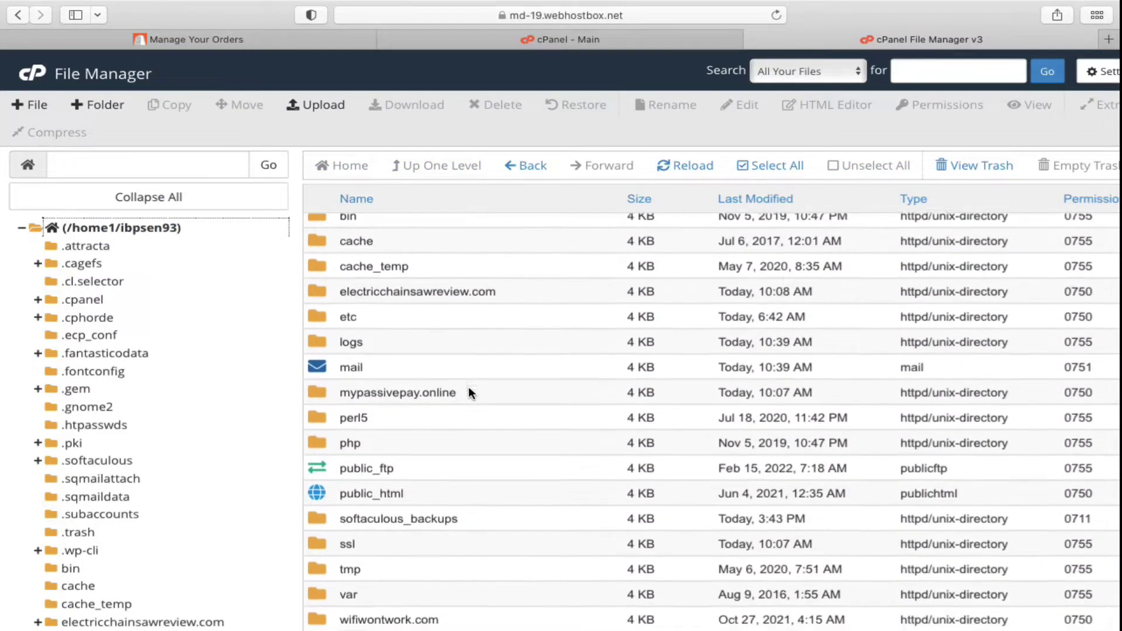
scroll(469, 392, "up", 5)
scroll(469, 387, "down", 8)
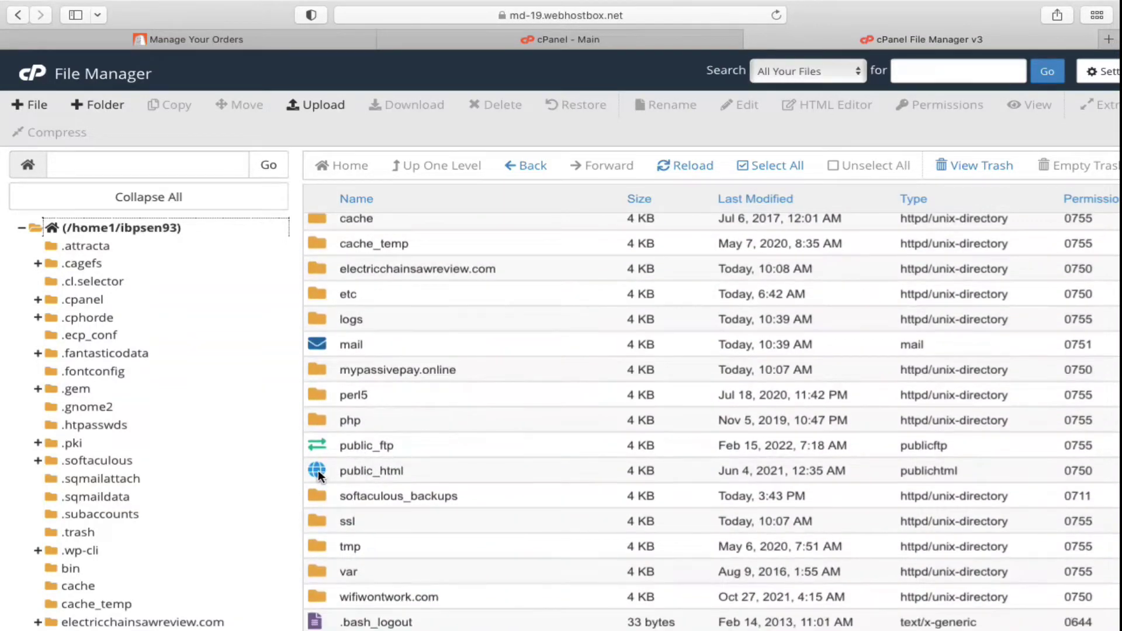
double_click(319, 471)
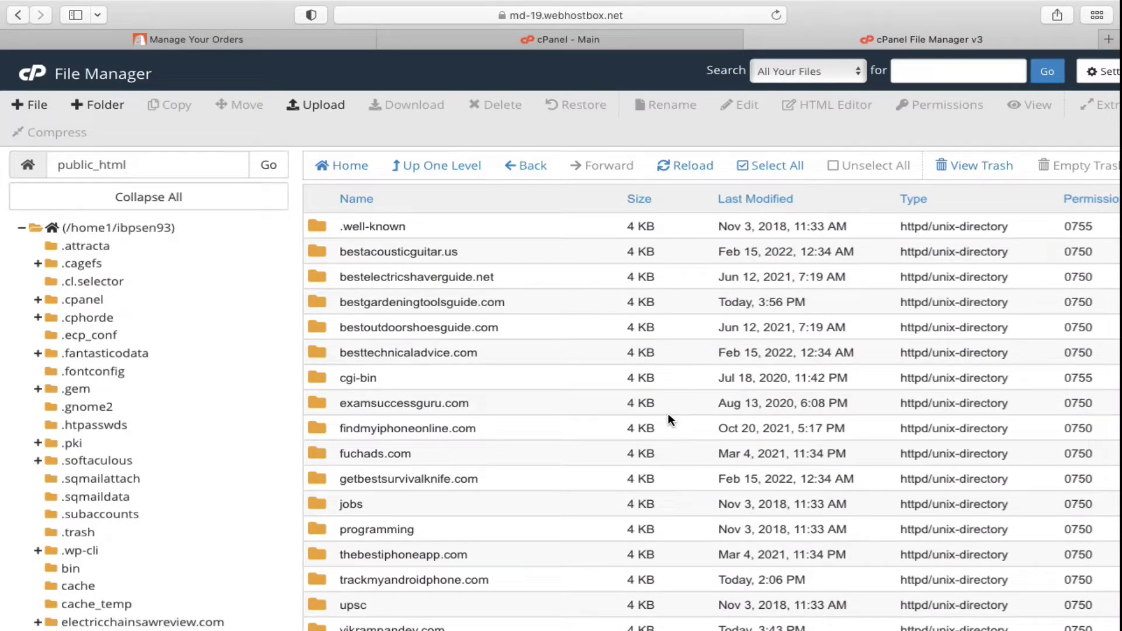
Open the bestelectricshaverguide.net folder, then return to the home directory with Home.
scroll(668, 413, "down", 1)
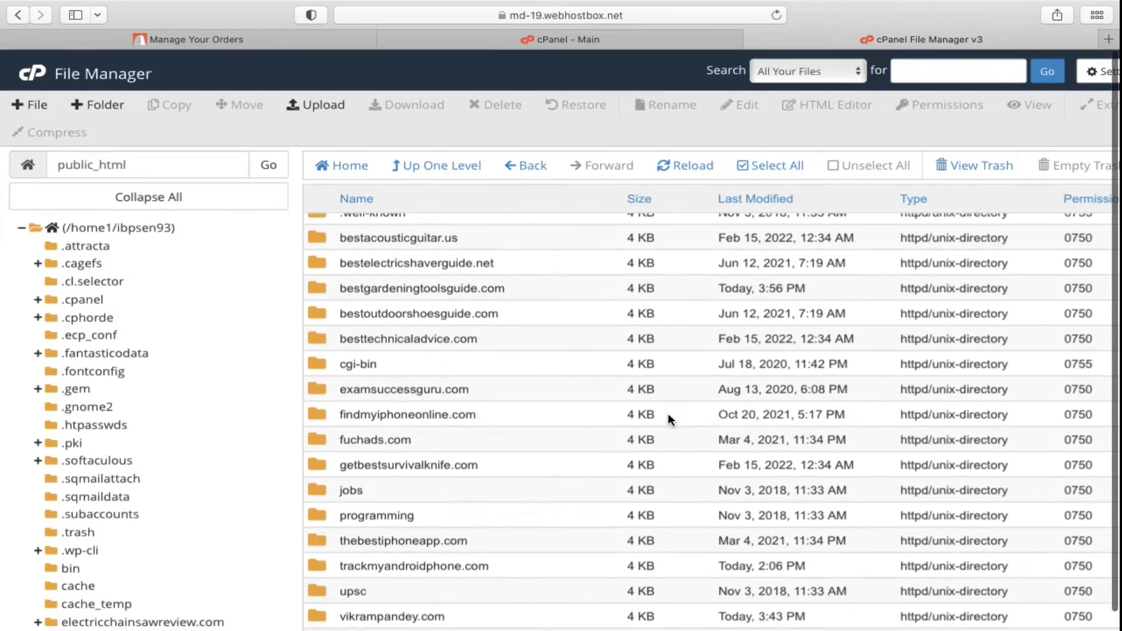
scroll(669, 412, "up", 1)
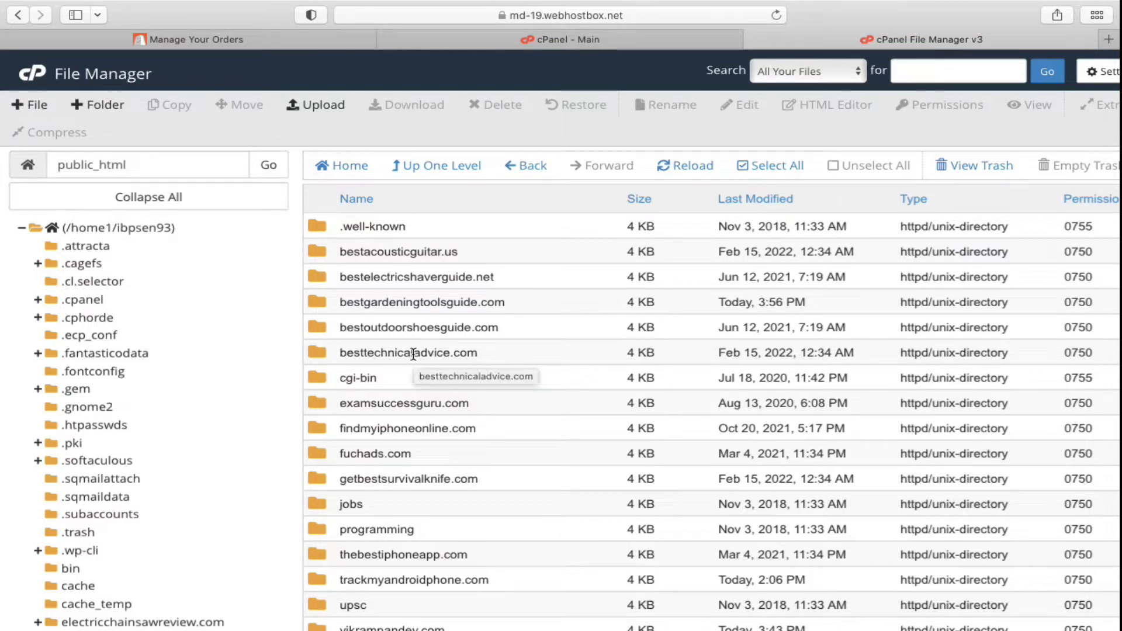
double_click(323, 277)
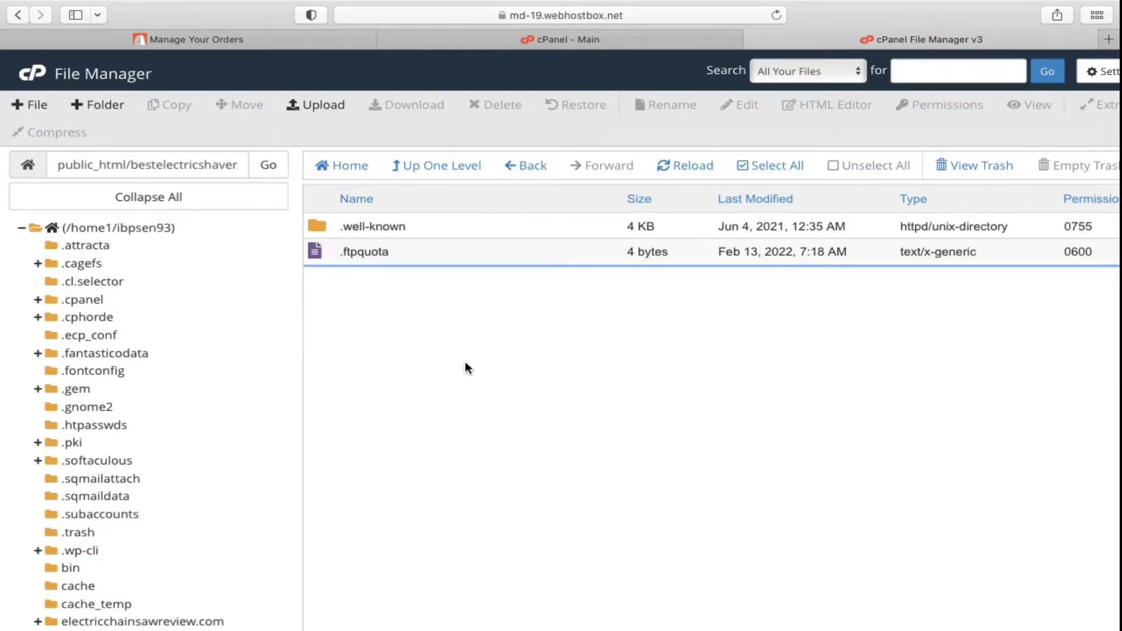
left_click(351, 169)
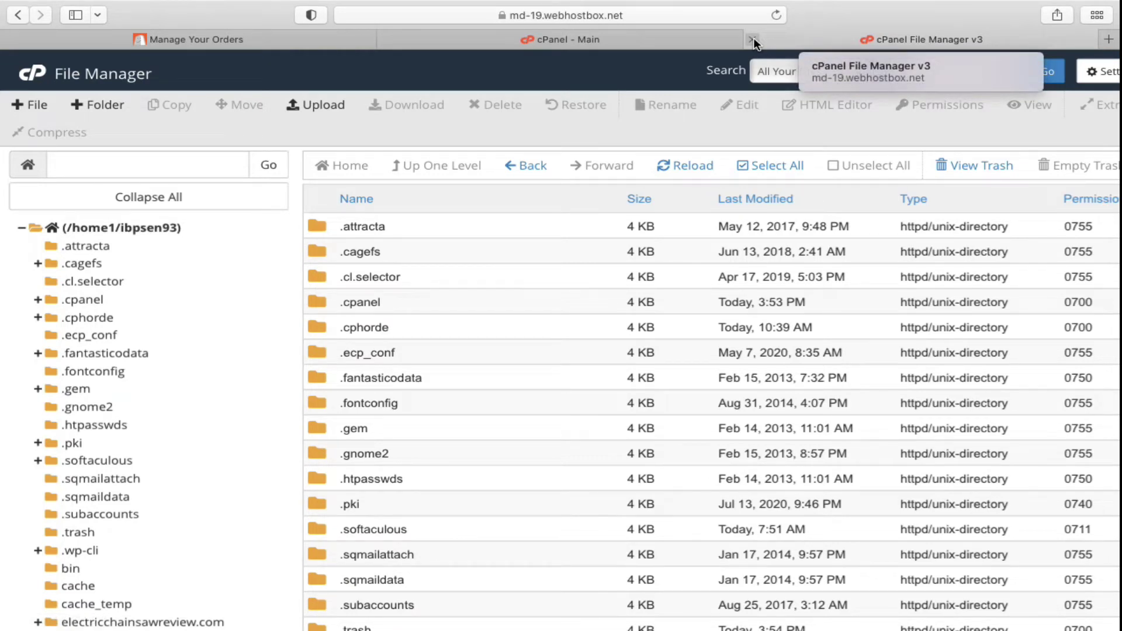
Close the File Manager tab and return to the cPanel main dashboard.
left_click(753, 40)
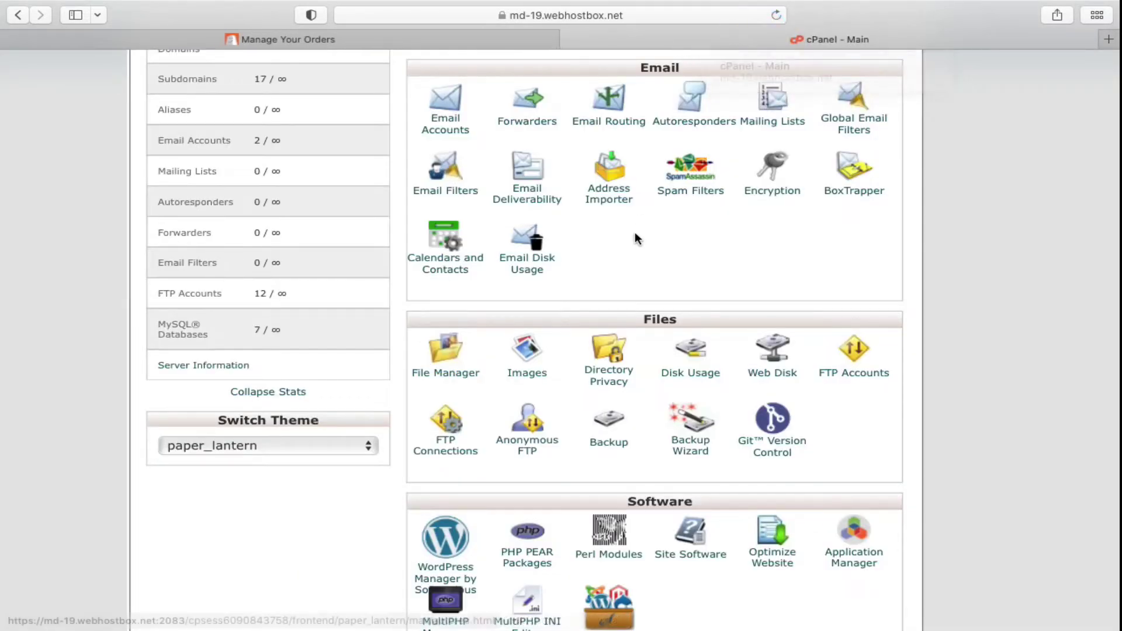
scroll(635, 233, "up", 5)
scroll(635, 233, "down", 4)
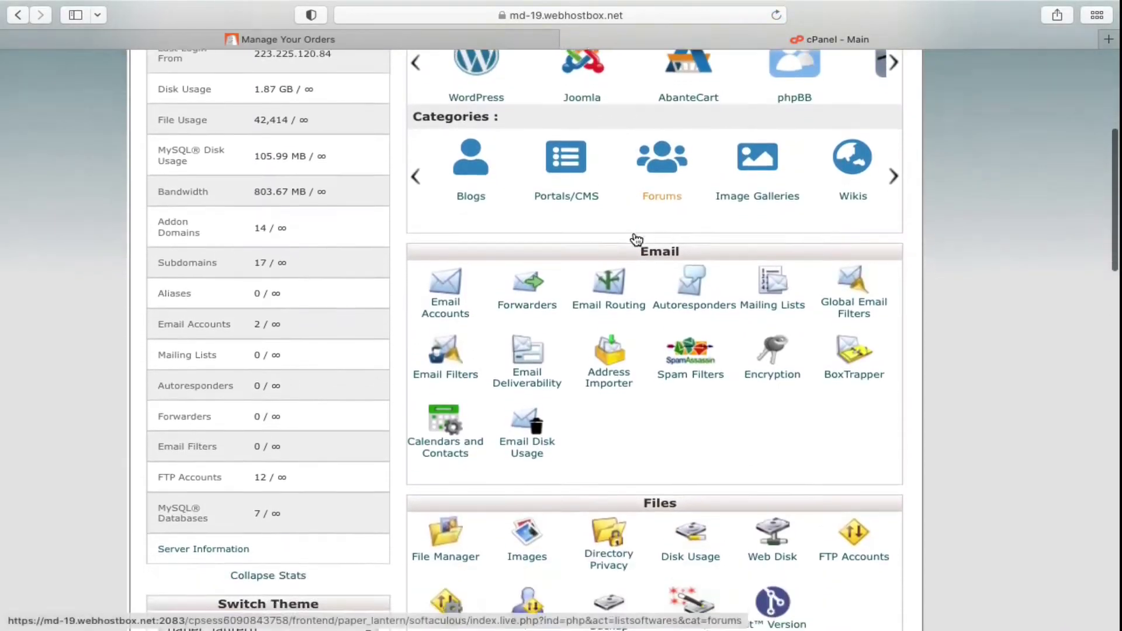
scroll(635, 240, "down", 6)
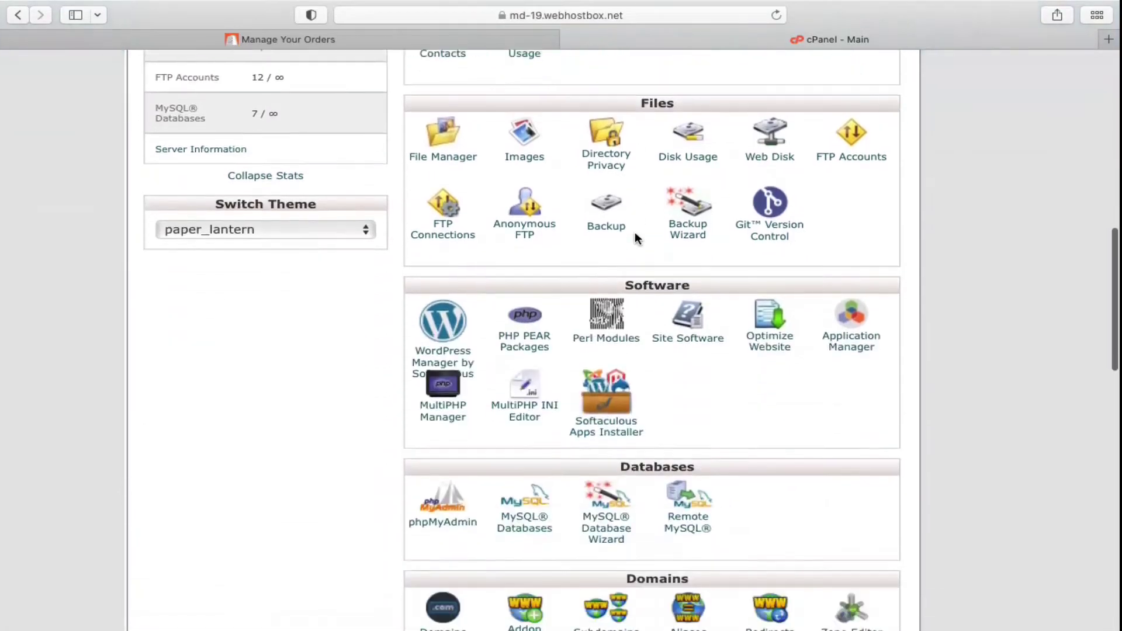
scroll(634, 234, "up", 10)
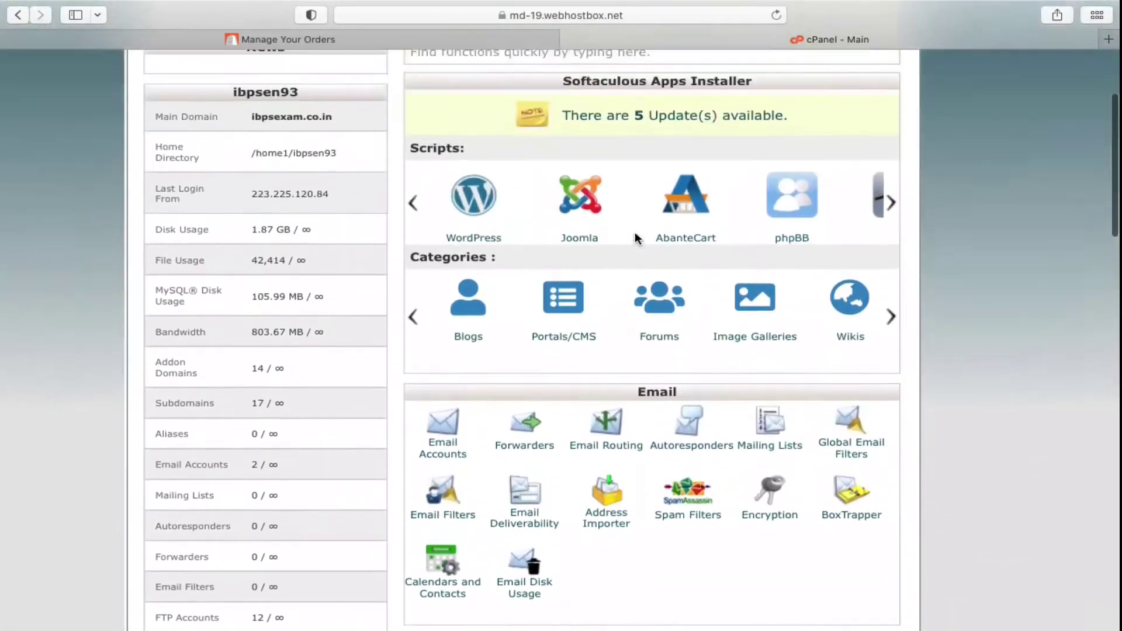
scroll(635, 233, "up", 2)
scroll(635, 233, "down", 9)
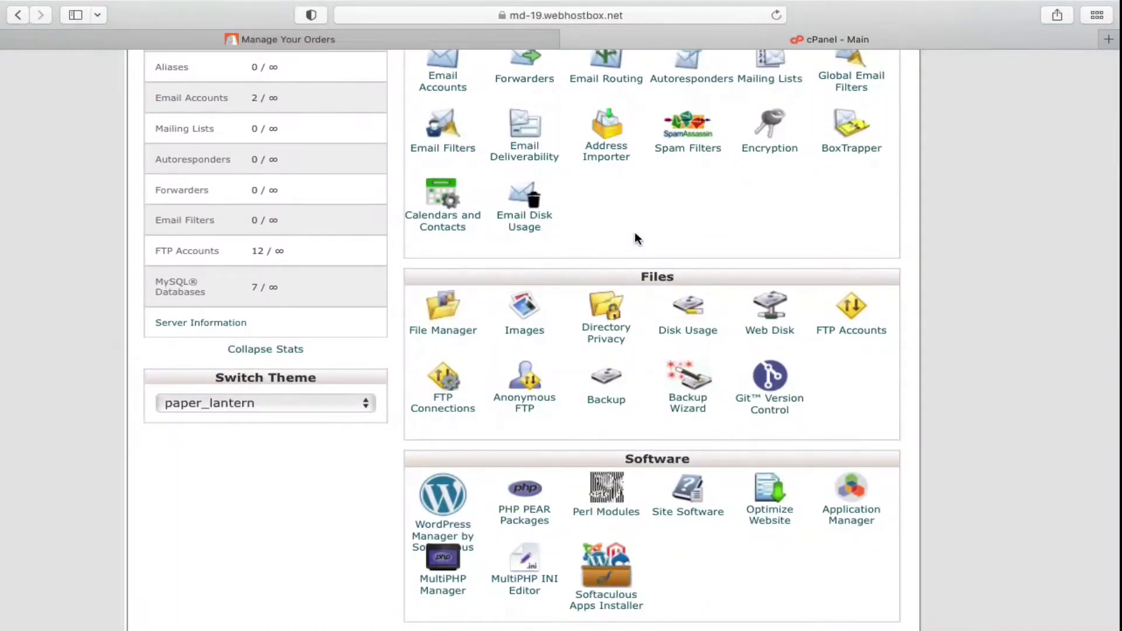
scroll(635, 236, "down", 2)
scroll(635, 233, "down", 3)
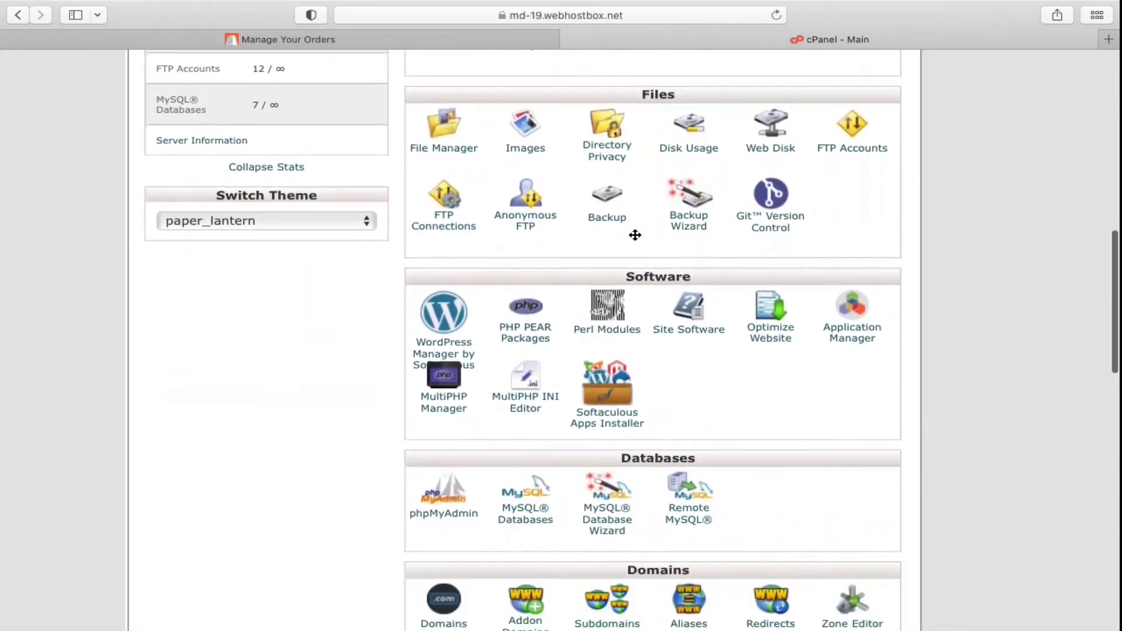
scroll(634, 233, "up", 13)
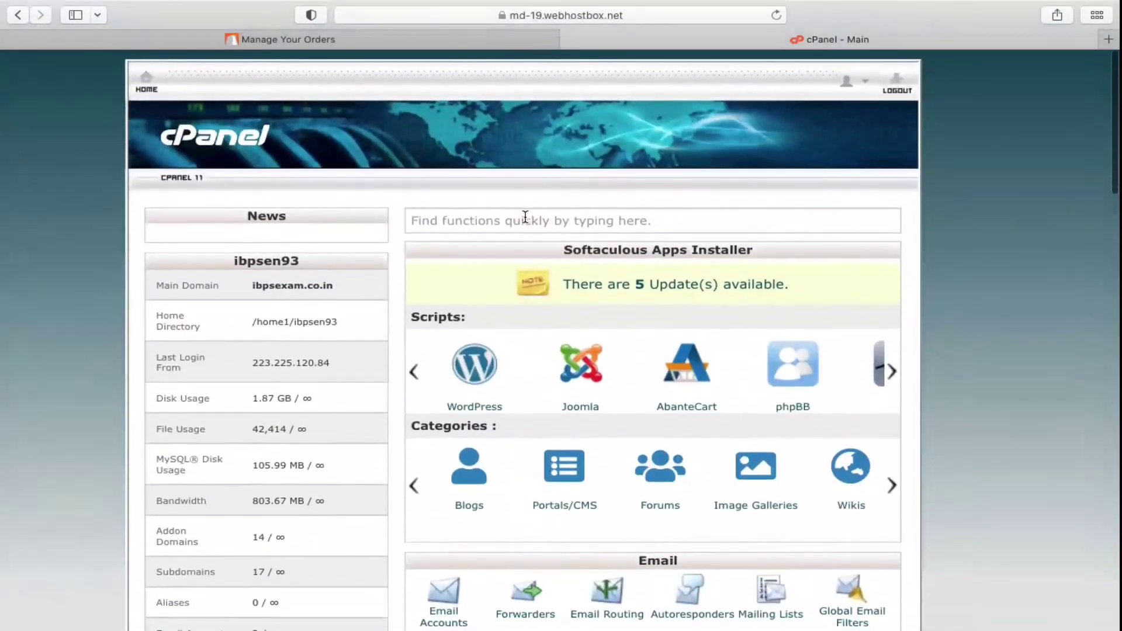
Filter cPanel's functions by 'php' so phpMyAdmin shows under Databases.
left_click(524, 218)
type("jp")
key("BackSpace")
key("BackSpace")
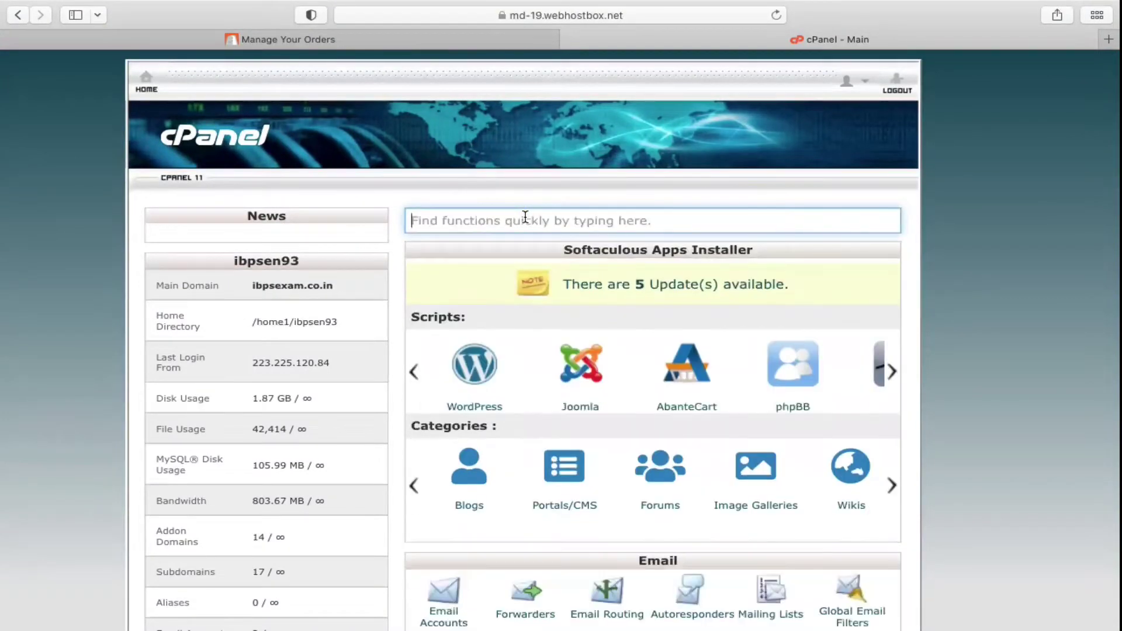
type("php")
scroll(642, 384, "down", 5)
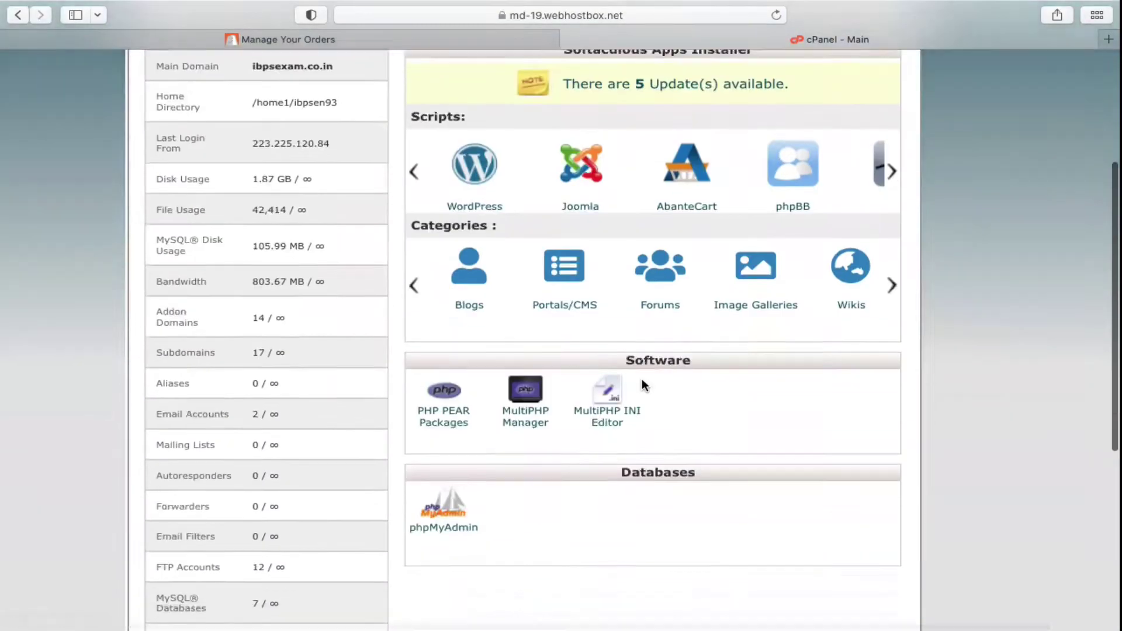
scroll(641, 379, "down", 2)
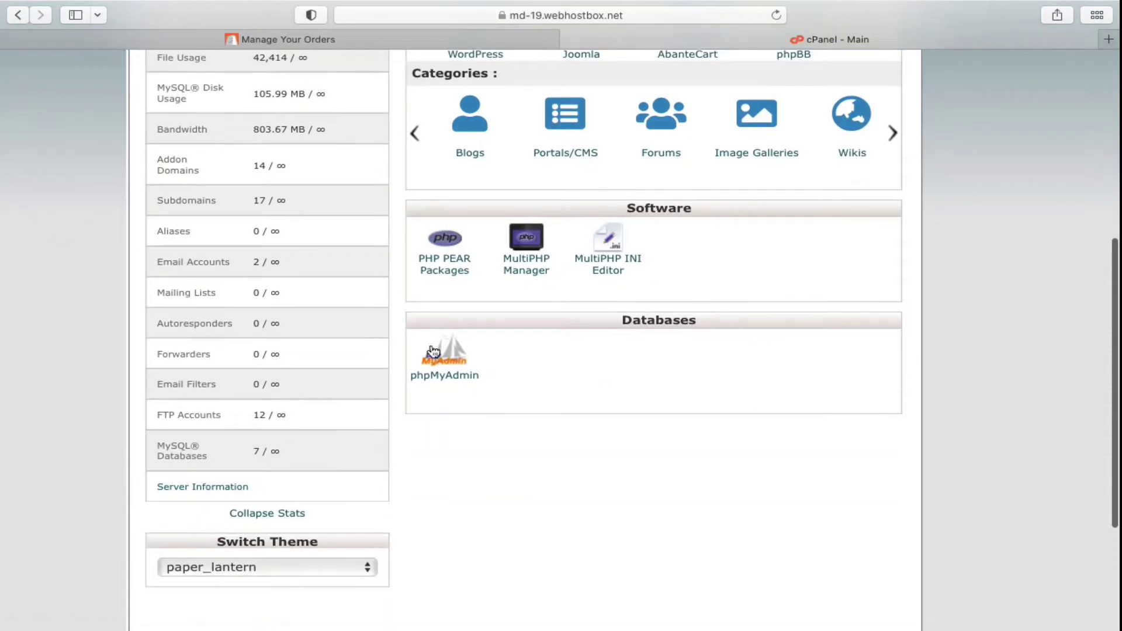
scroll(468, 364, "up", 2)
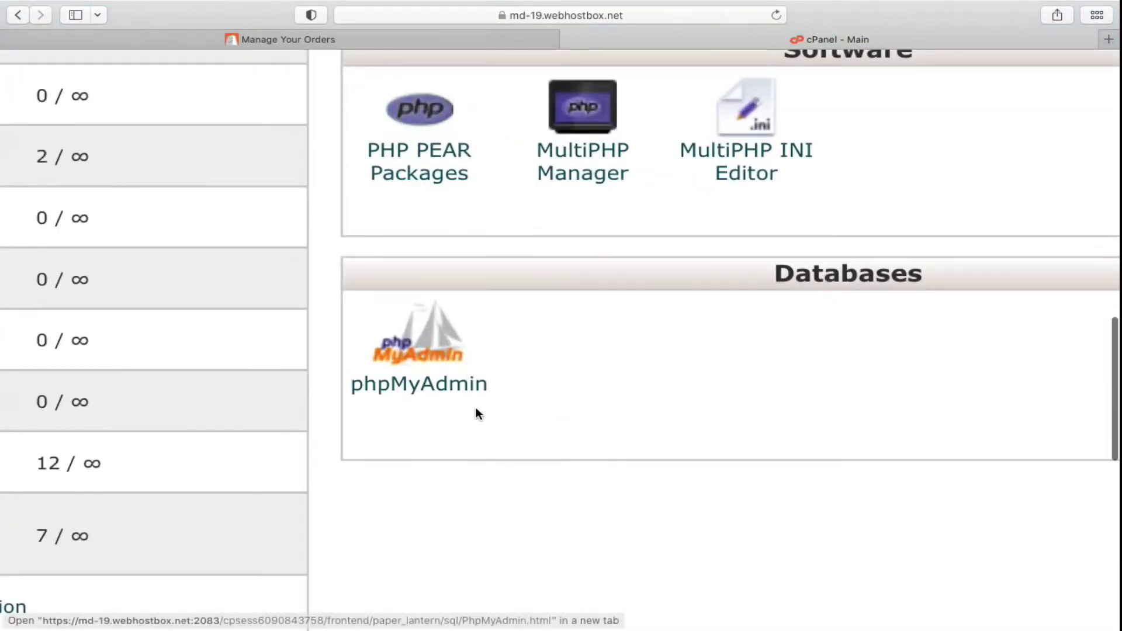
left_click(440, 384)
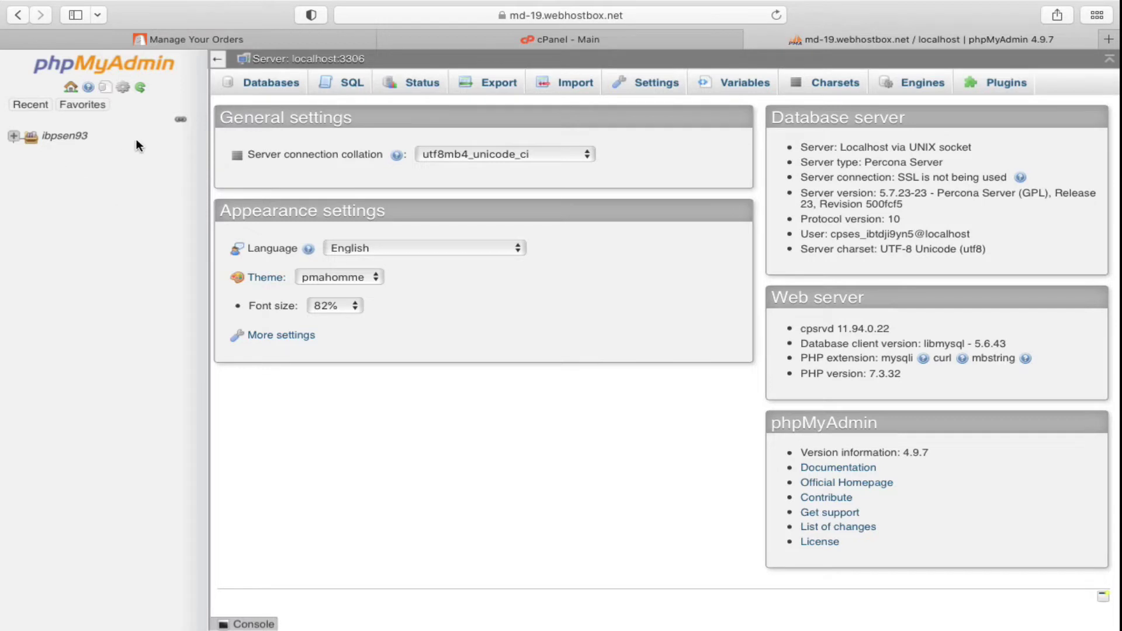
left_click(13, 136)
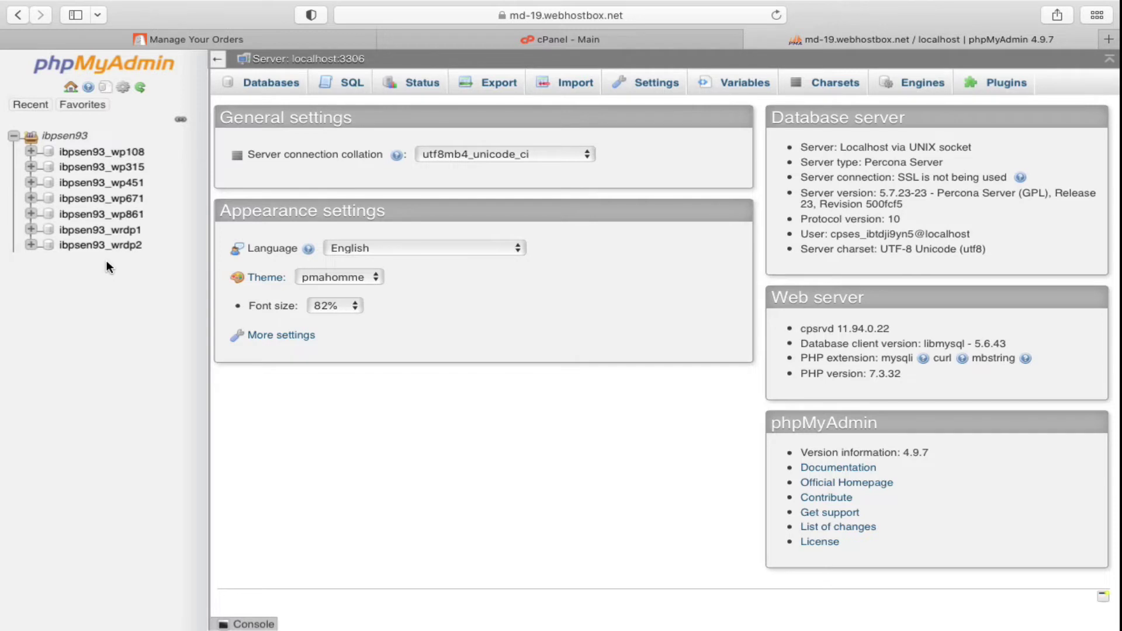
left_click(31, 152)
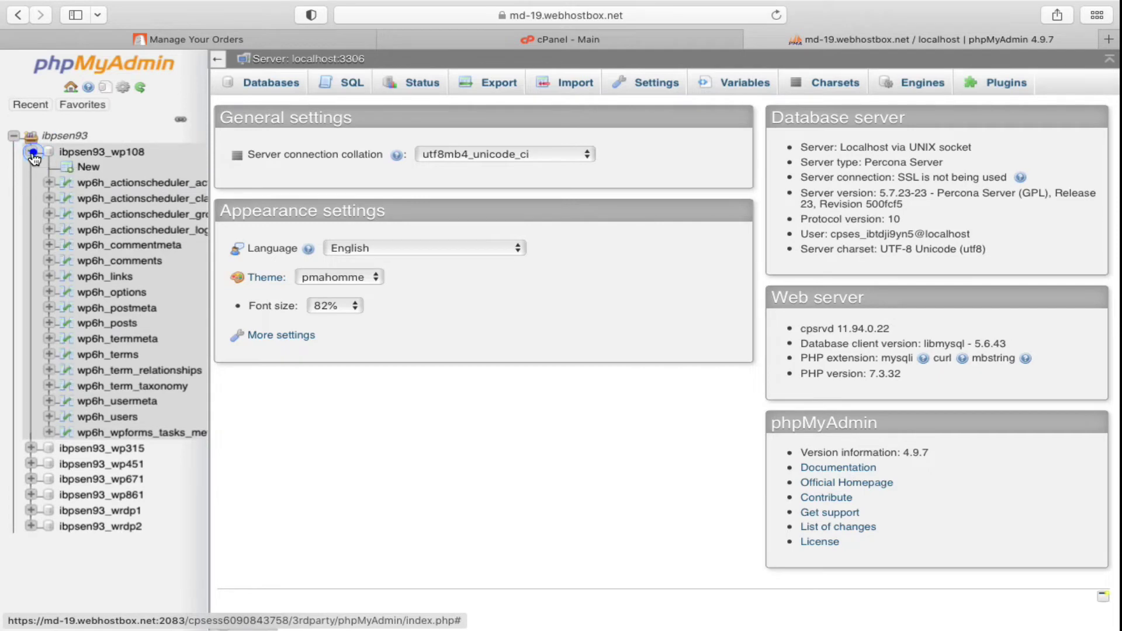
left_click(31, 152)
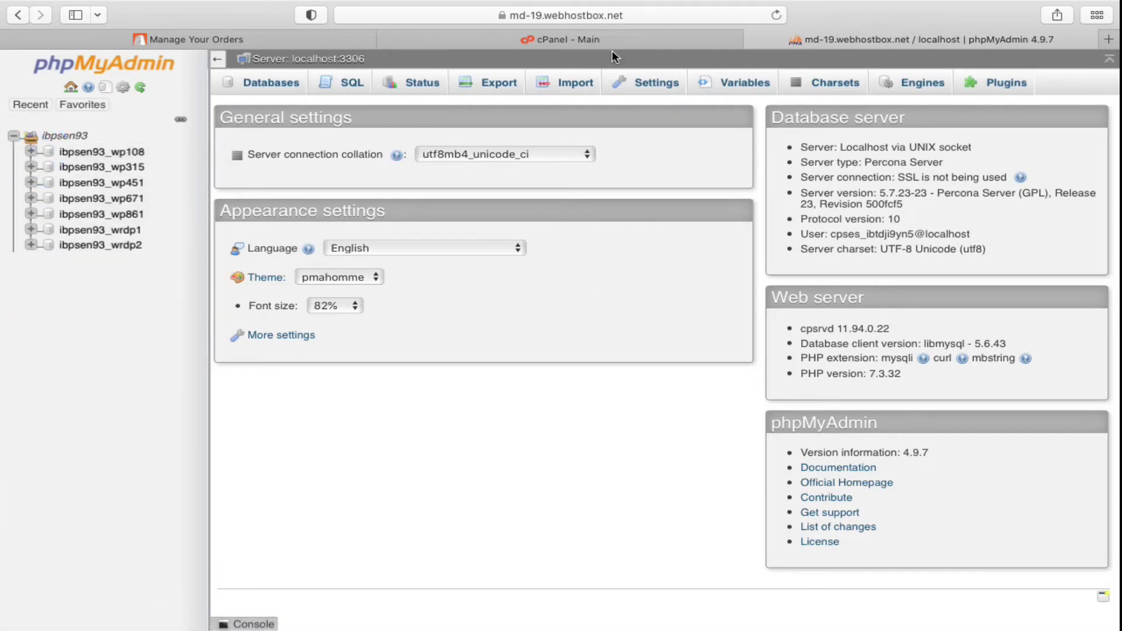
Return to cPanel Main, clear the php filter via Home, and reopen File Manager from Files.
left_click(599, 39)
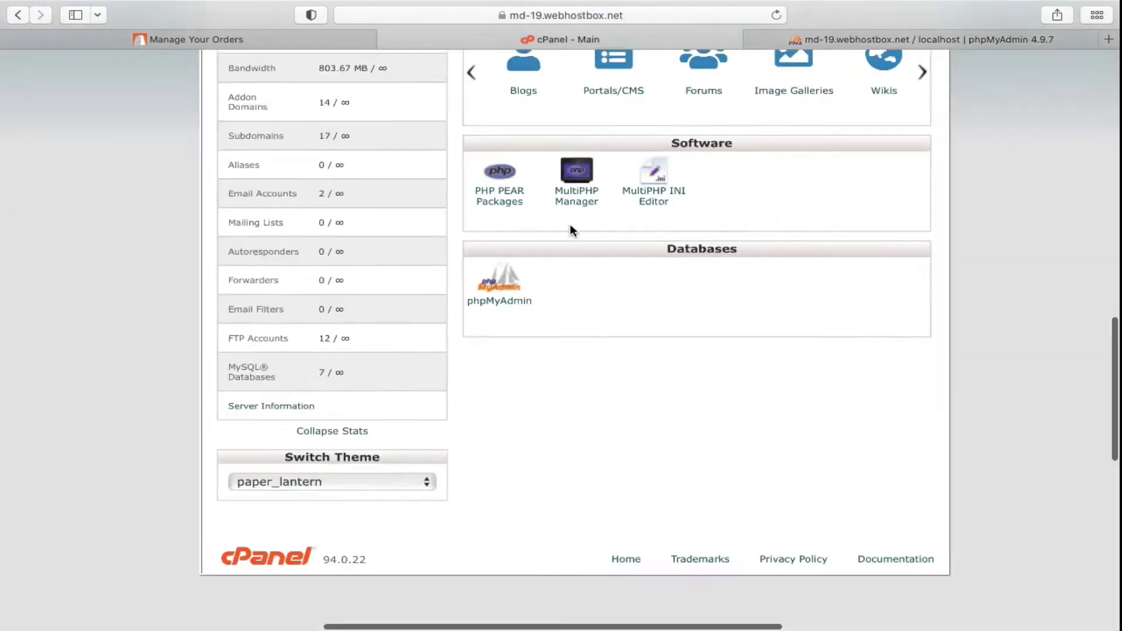
scroll(570, 229, "up", 10)
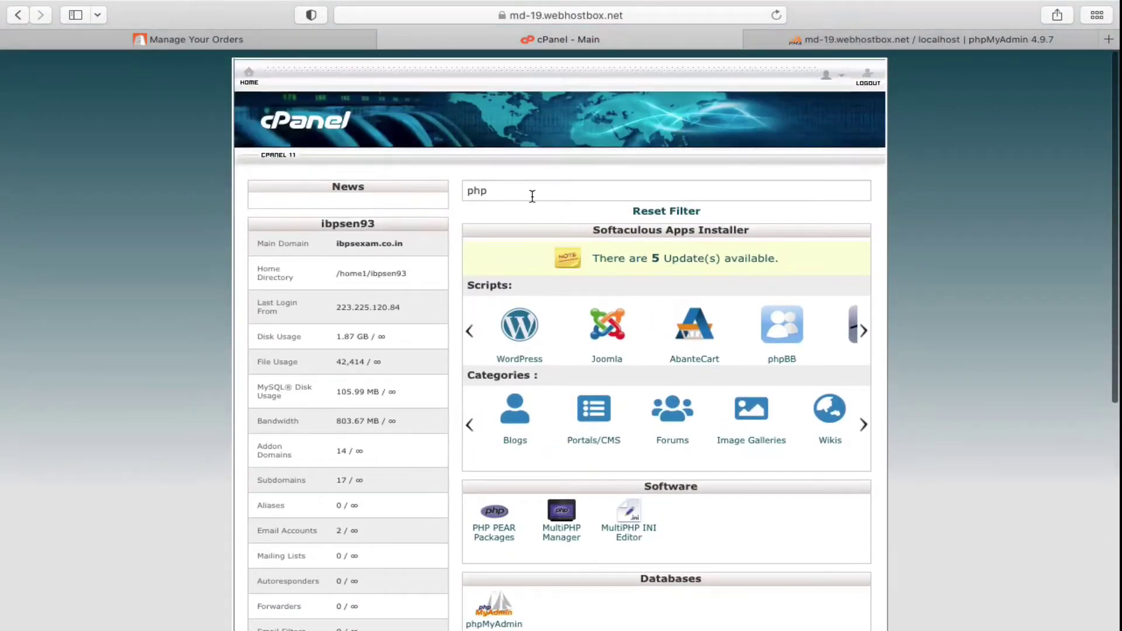
left_click(249, 75)
scroll(605, 283, "down", 5)
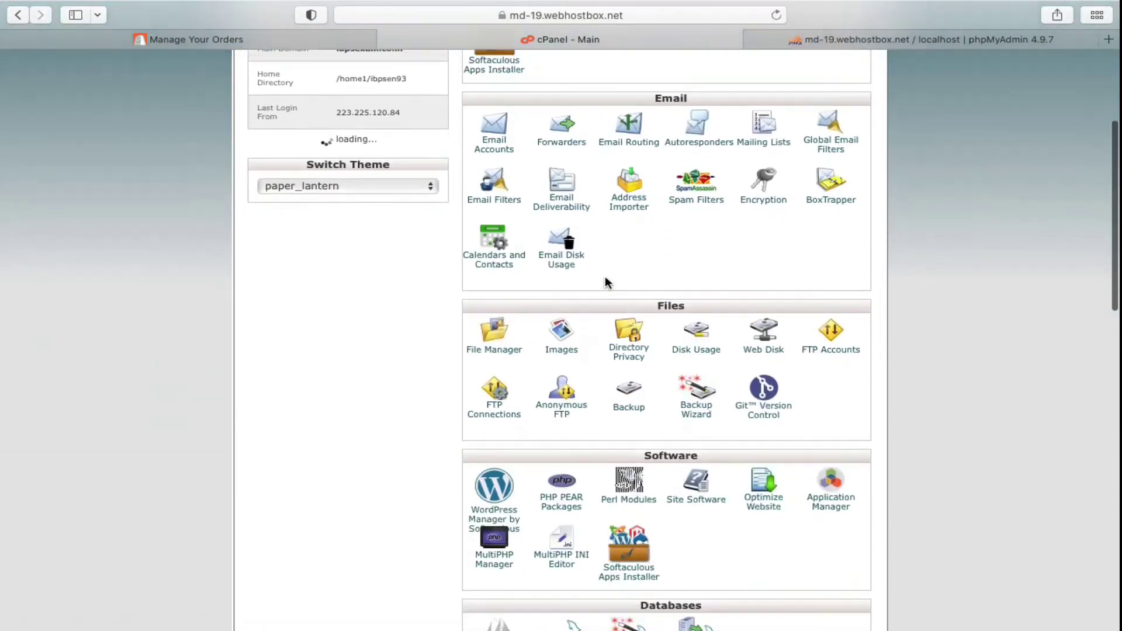
left_click(496, 266)
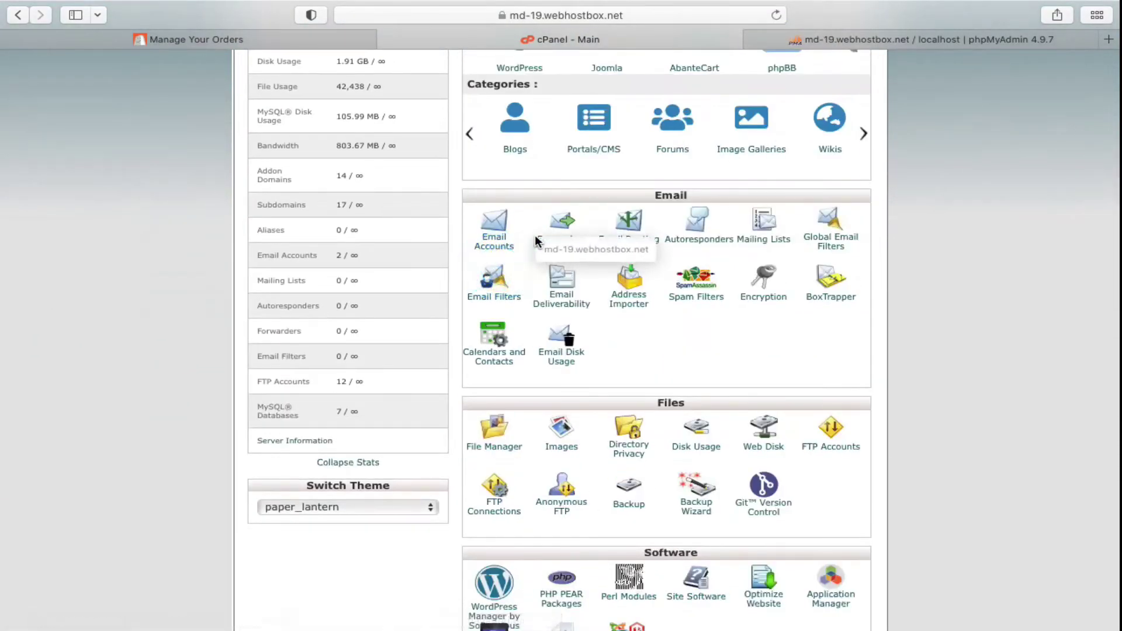
scroll(535, 235, "down", 2)
Browse from the home directory into public_html/bestgardeningtoolsguide.com to list its WordPress files.
left_click(494, 325)
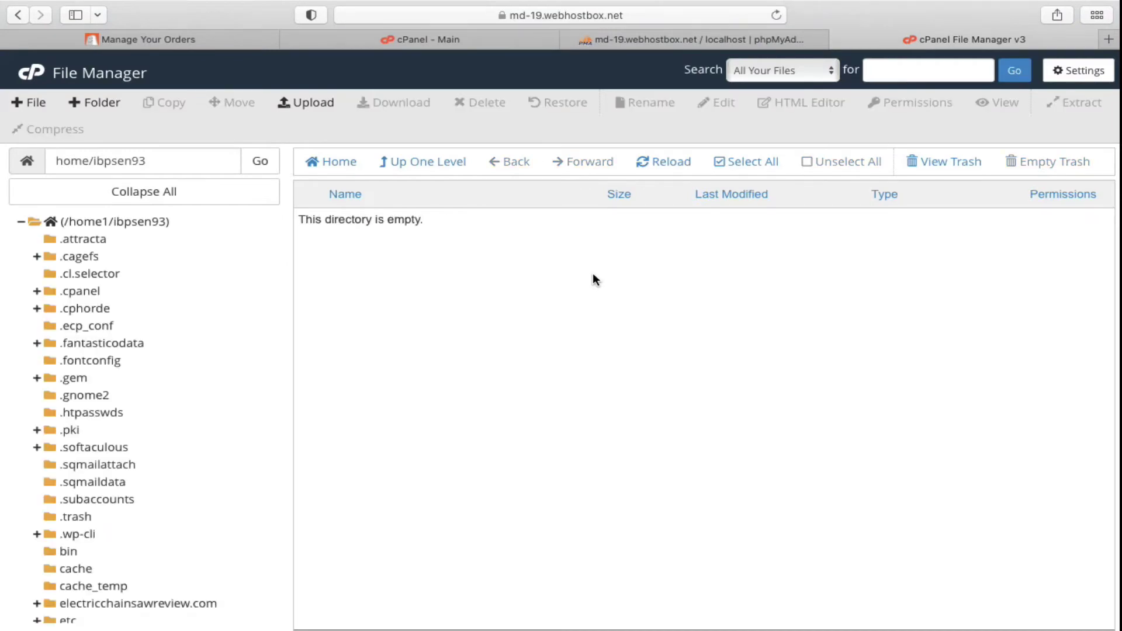
left_click(146, 222)
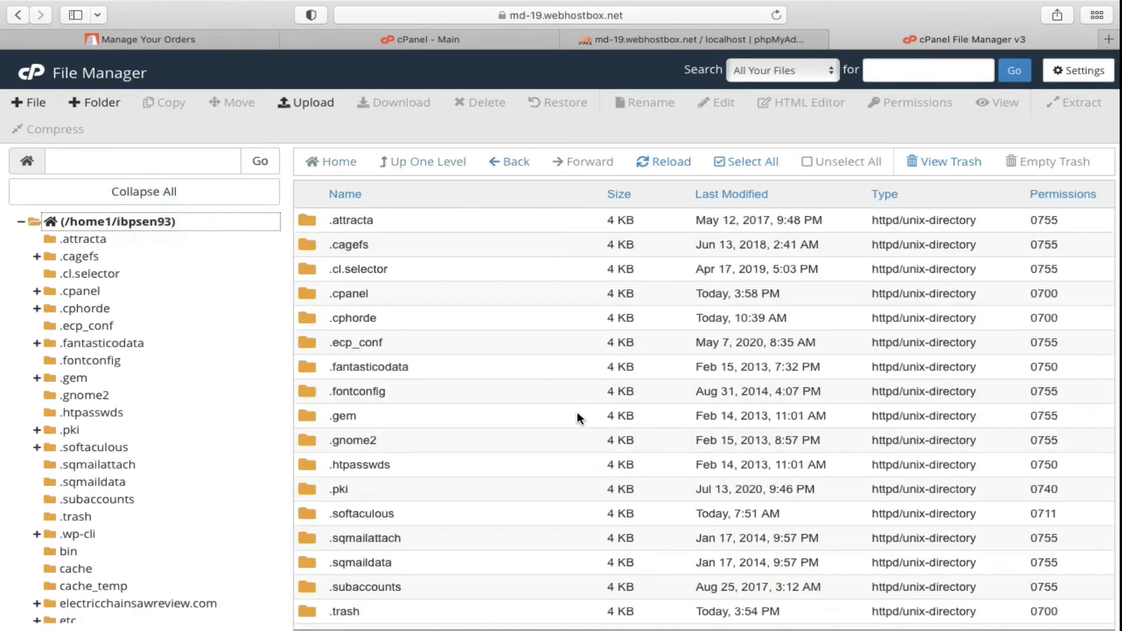
scroll(577, 411, "down", 4)
scroll(576, 418, "down", 5)
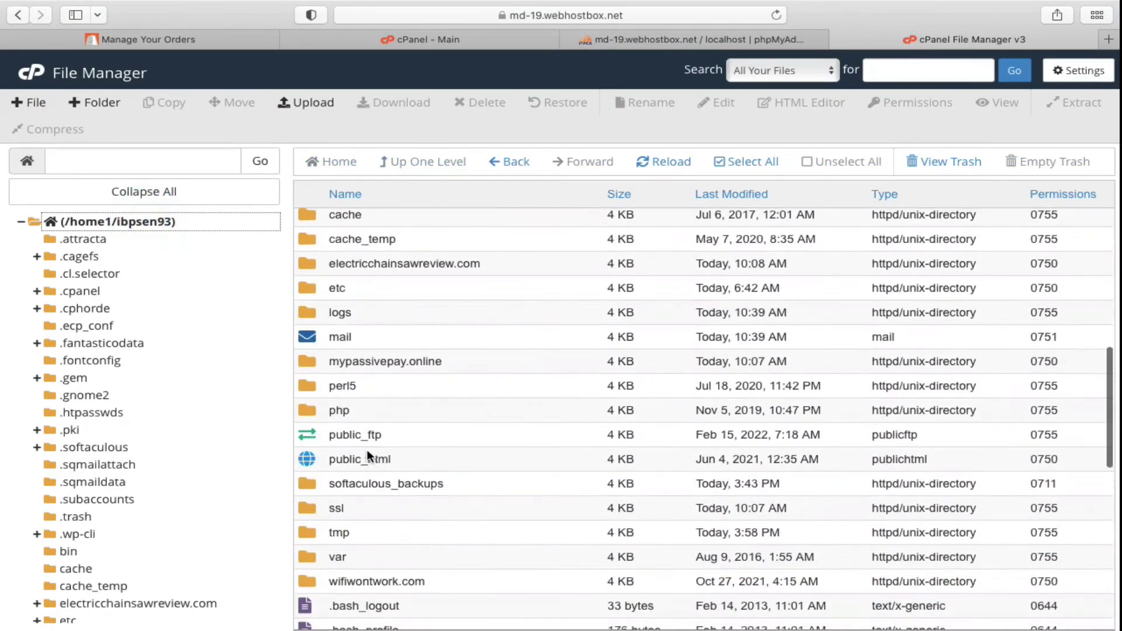
double_click(309, 462)
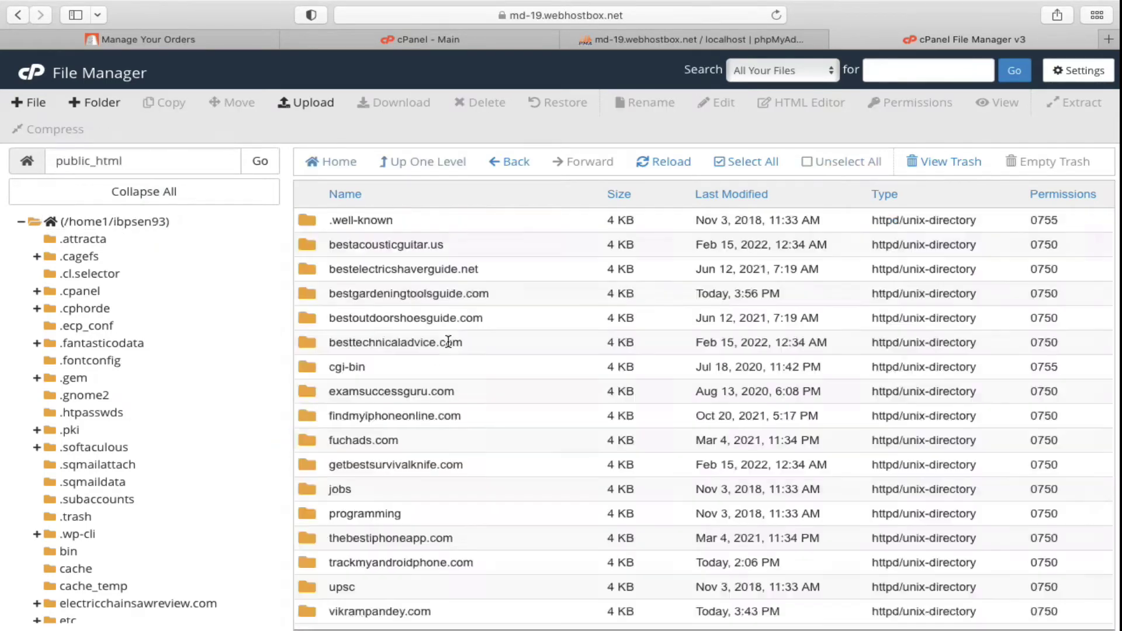
double_click(306, 292)
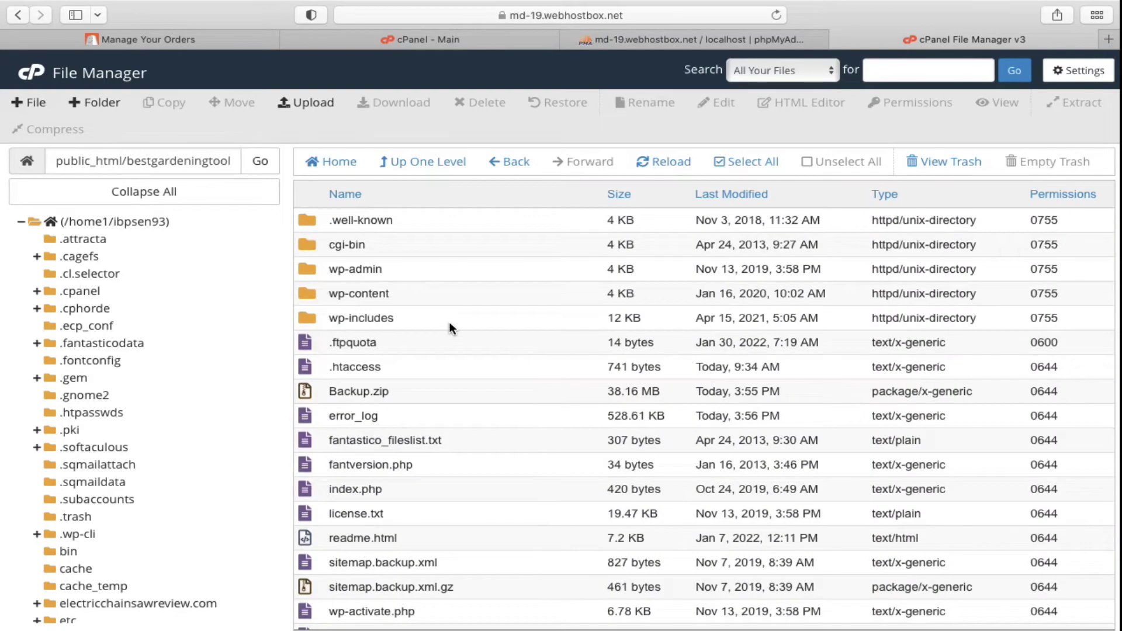
scroll(449, 321, "down", 5)
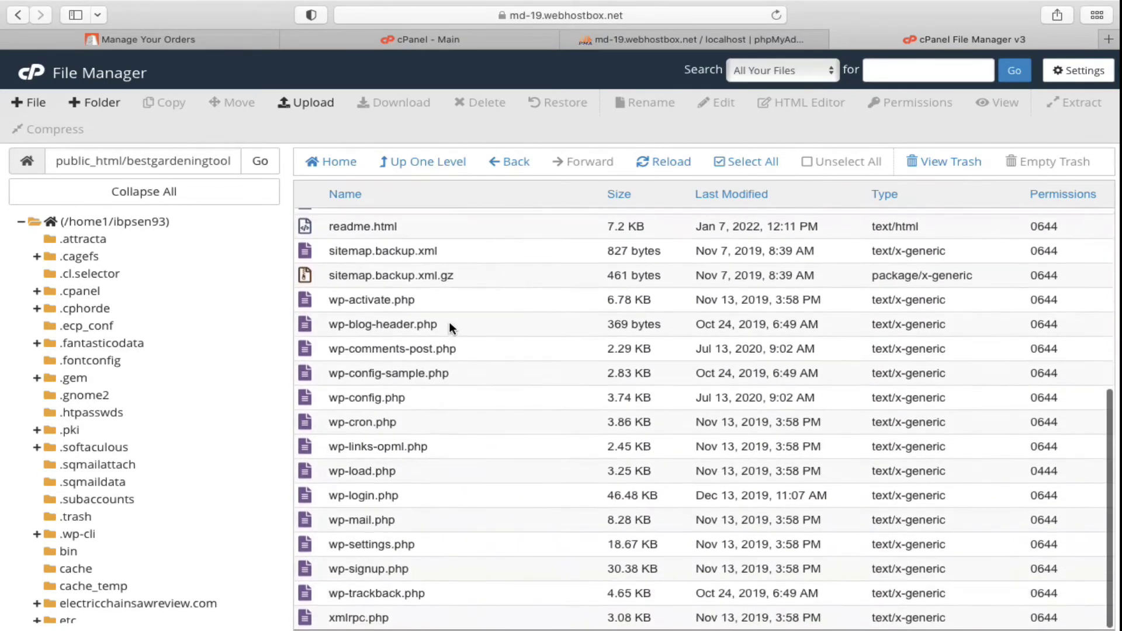
scroll(426, 372, "up", 5)
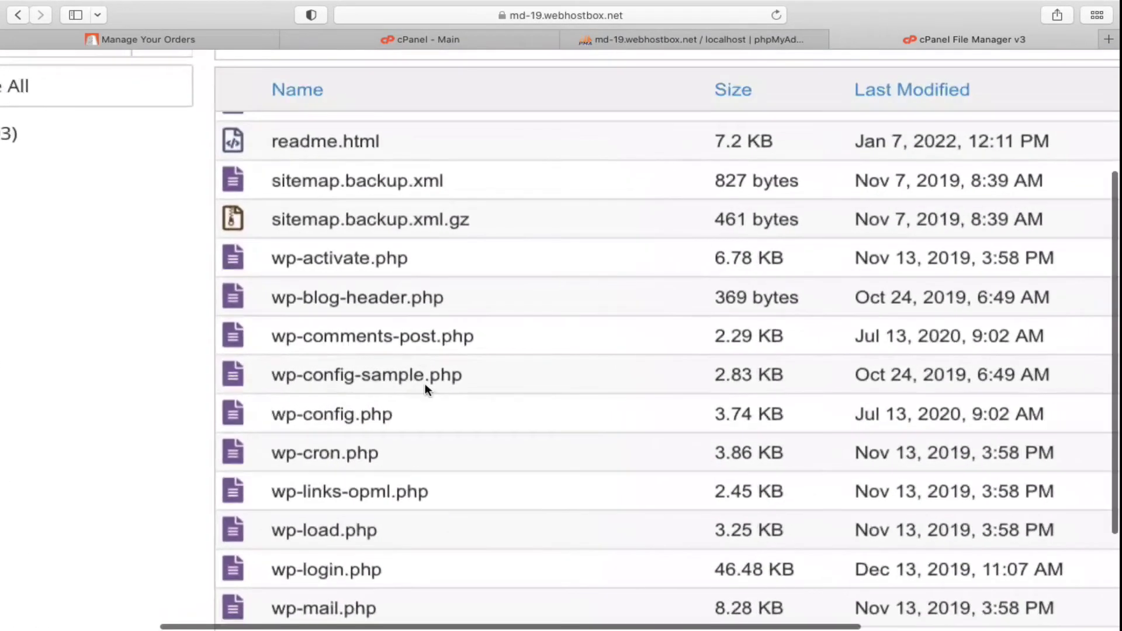
Cancel the unwanted wp-config.php download and select the wp-config.php row instead.
double_click(239, 413)
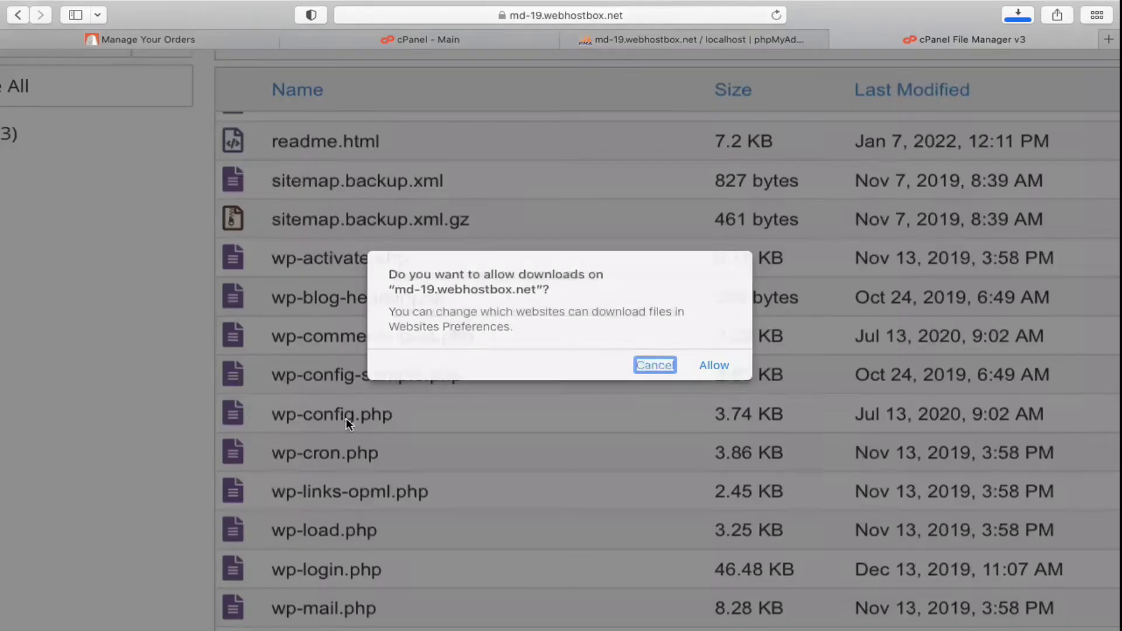
left_click(654, 365)
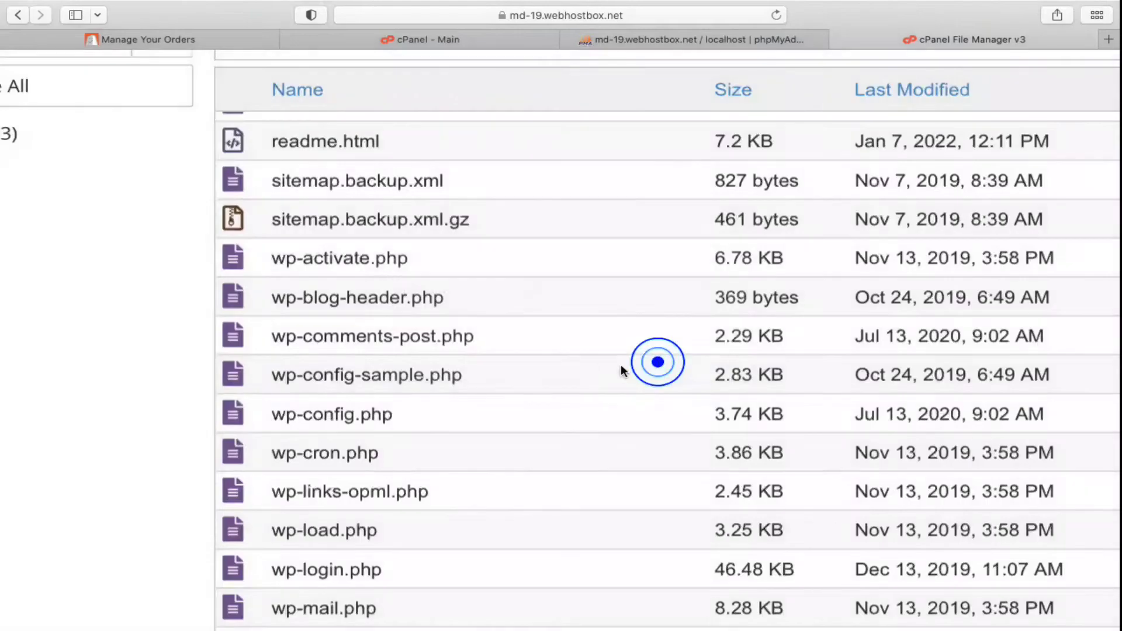
left_click(350, 418)
scroll(570, 350, "down", 5)
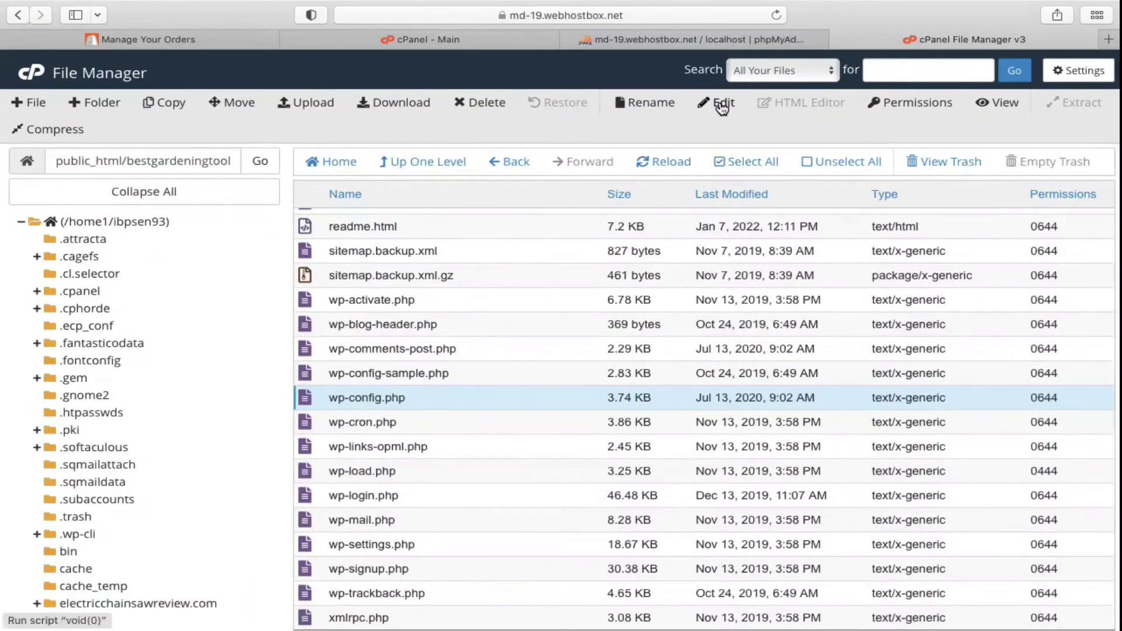
scroll(723, 108, "up", 5)
left_click(723, 106)
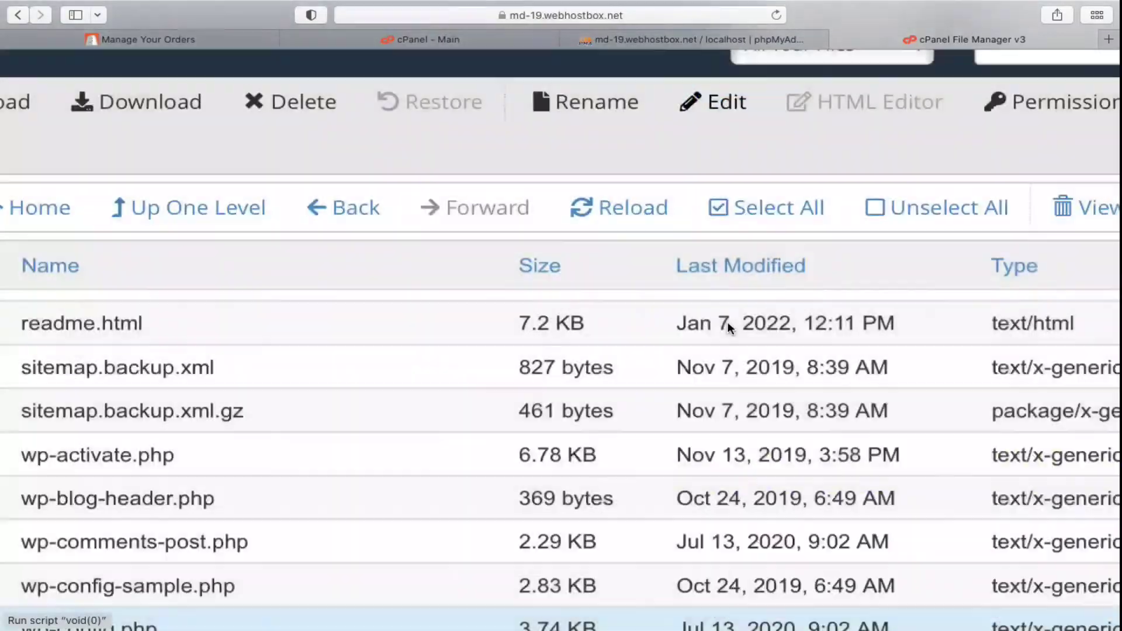
scroll(727, 321, "down", 5)
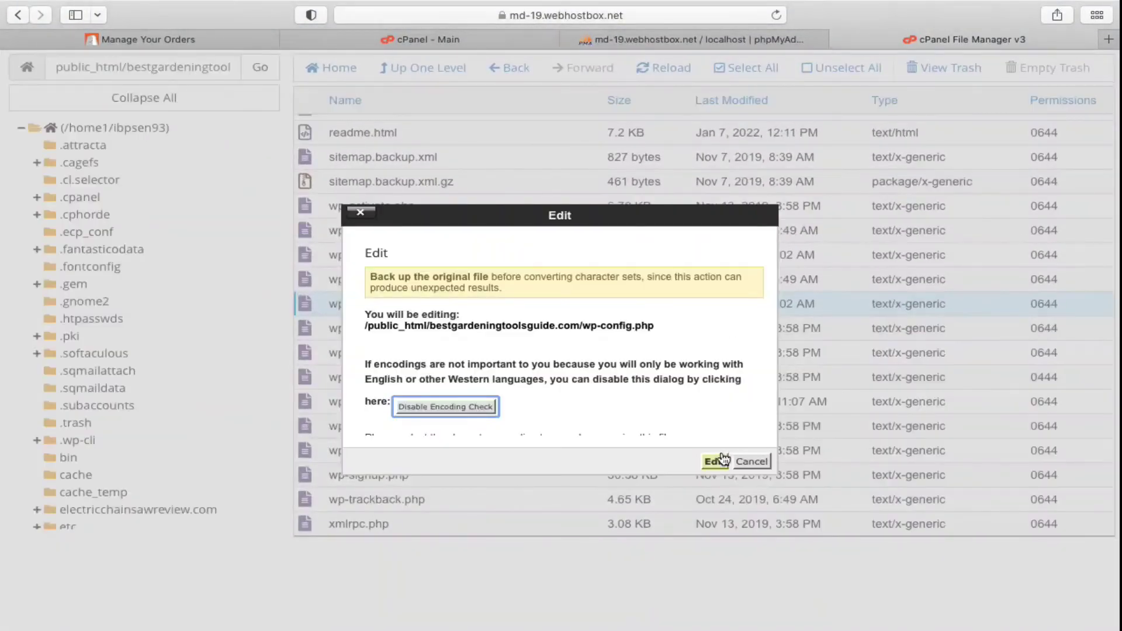
left_click(721, 461)
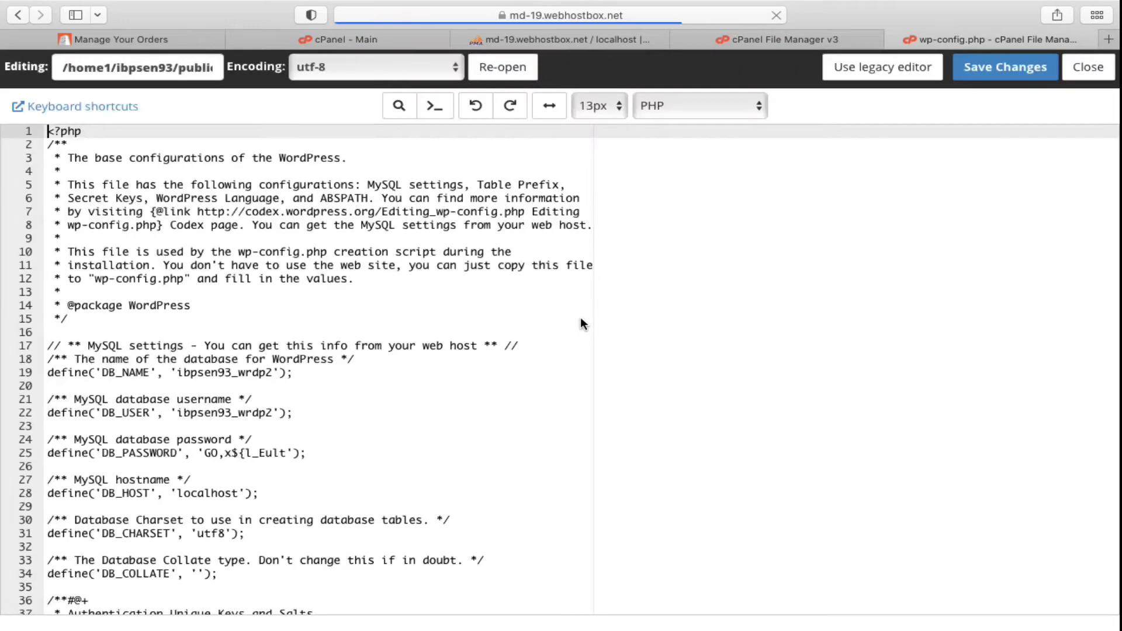
scroll(298, 384, "down", 3)
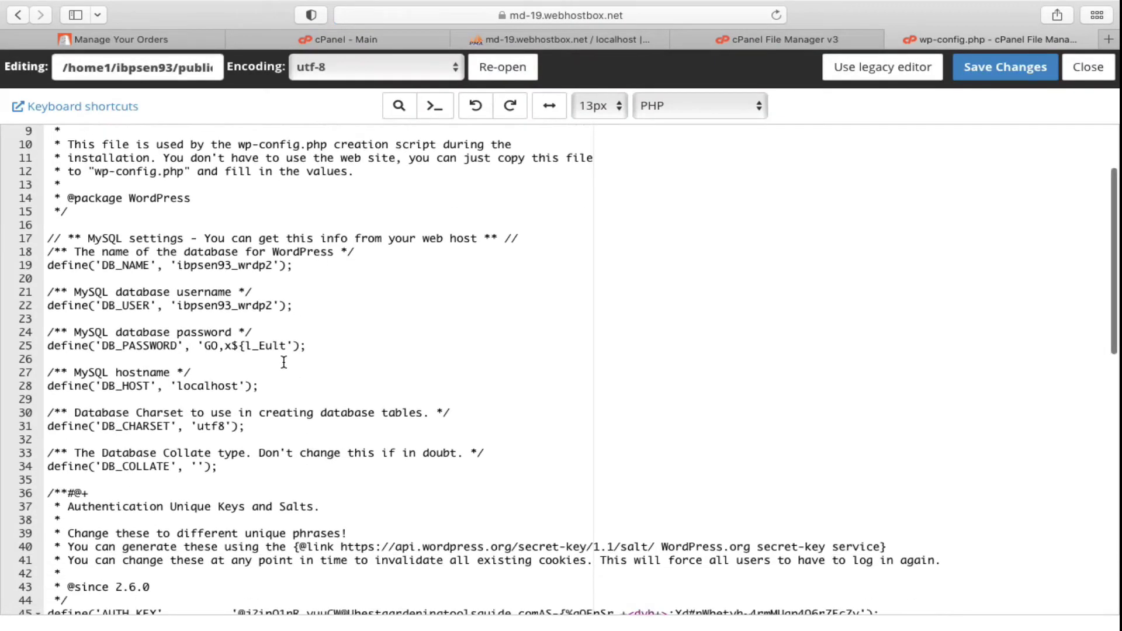
scroll(163, 299, "up", 3)
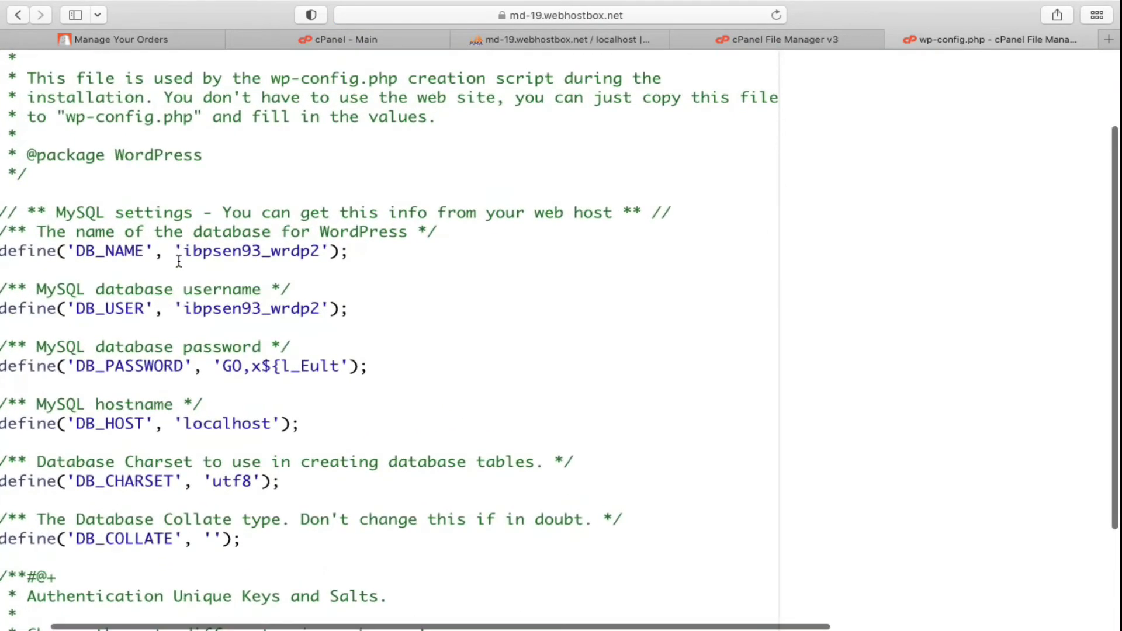
scroll(263, 271, "left", 2)
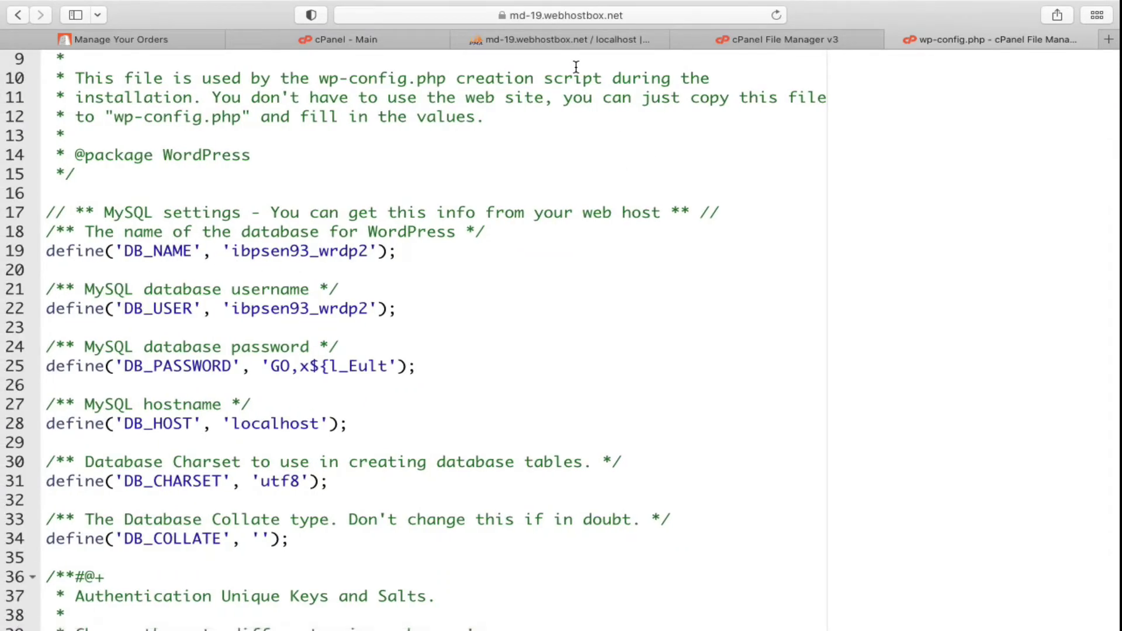
left_click(552, 40)
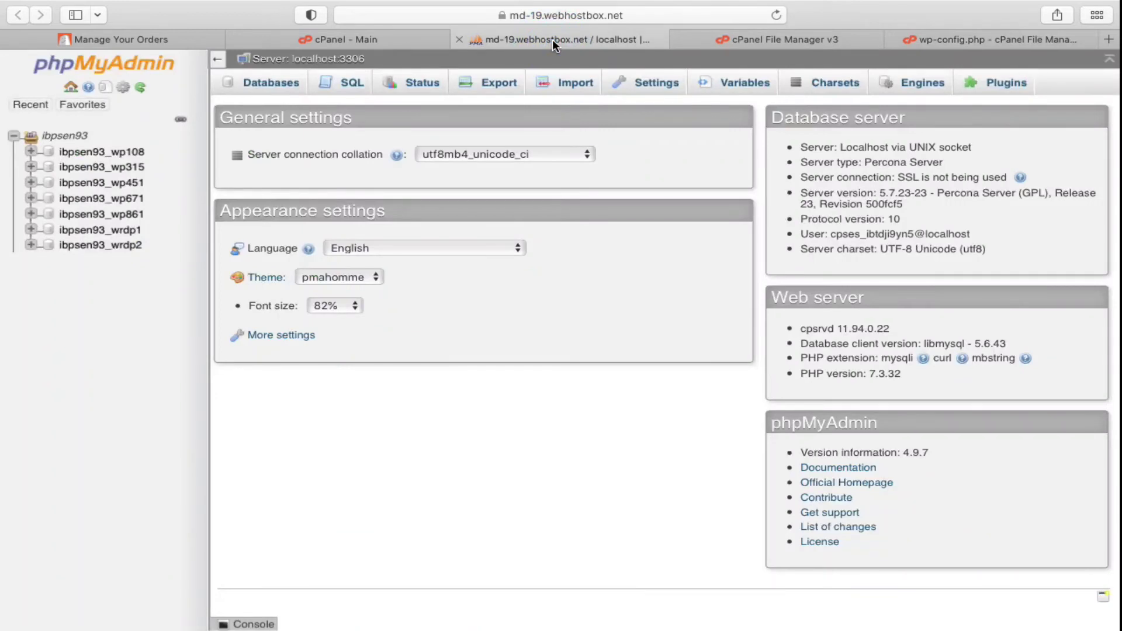
Recheck wp-config.php, then open the ibpsen93_wrdp2 database in phpMyAdmin to list its tables.
left_click(948, 40)
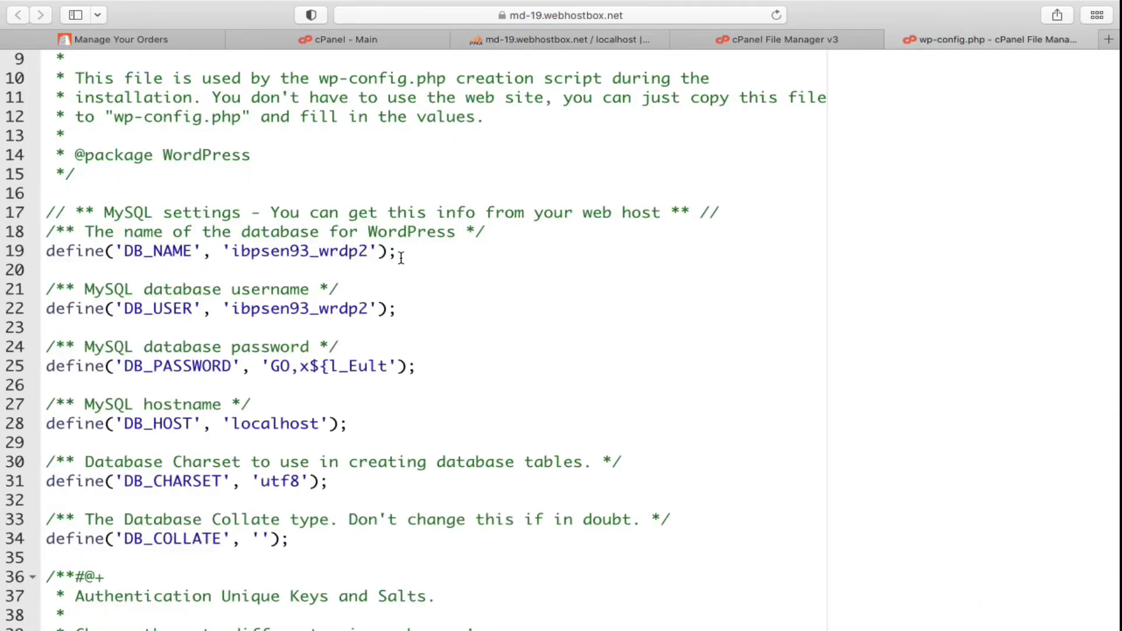
left_click(498, 41)
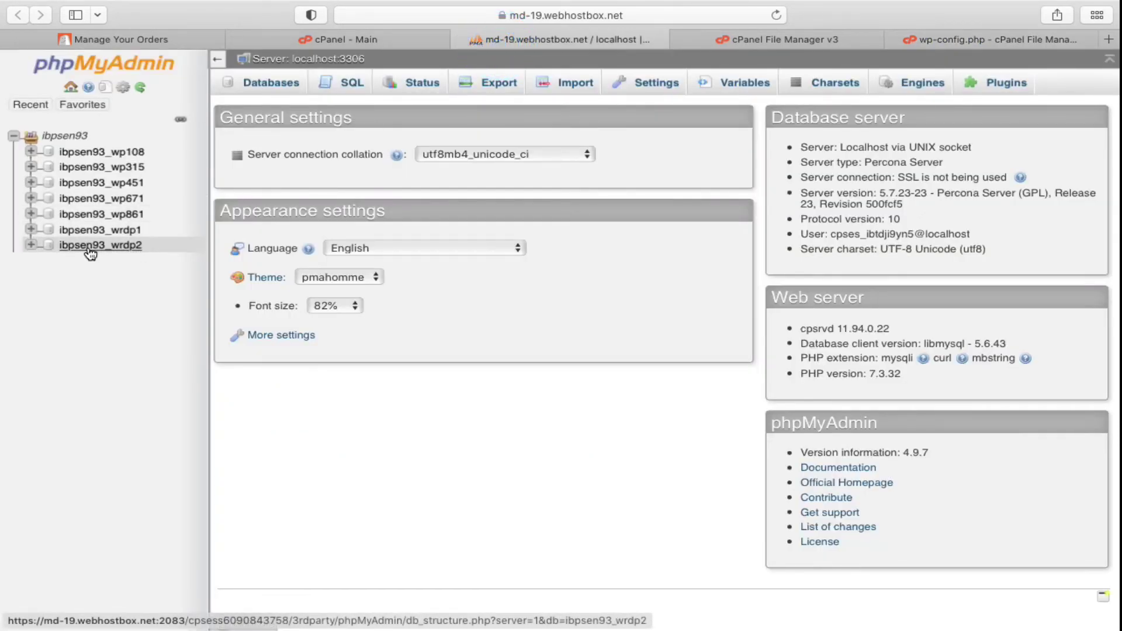
scroll(90, 252, "up", 5)
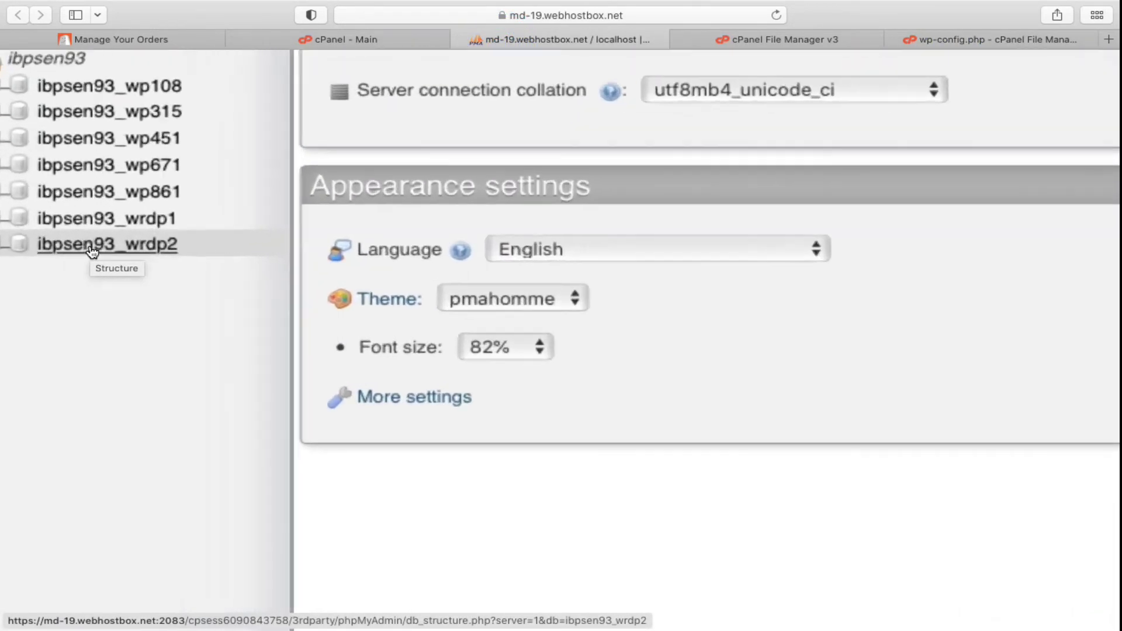
scroll(91, 251, "down", 5)
scroll(132, 283, "up", 4)
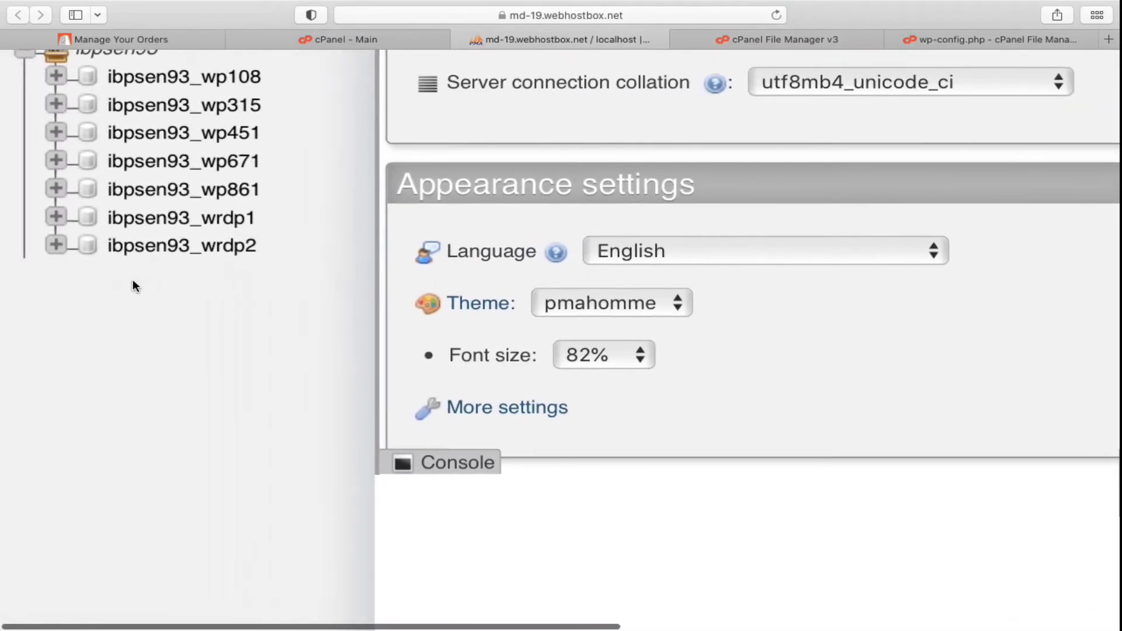
left_click(98, 255)
scroll(100, 257, "down", 5)
scroll(143, 298, "up", 5)
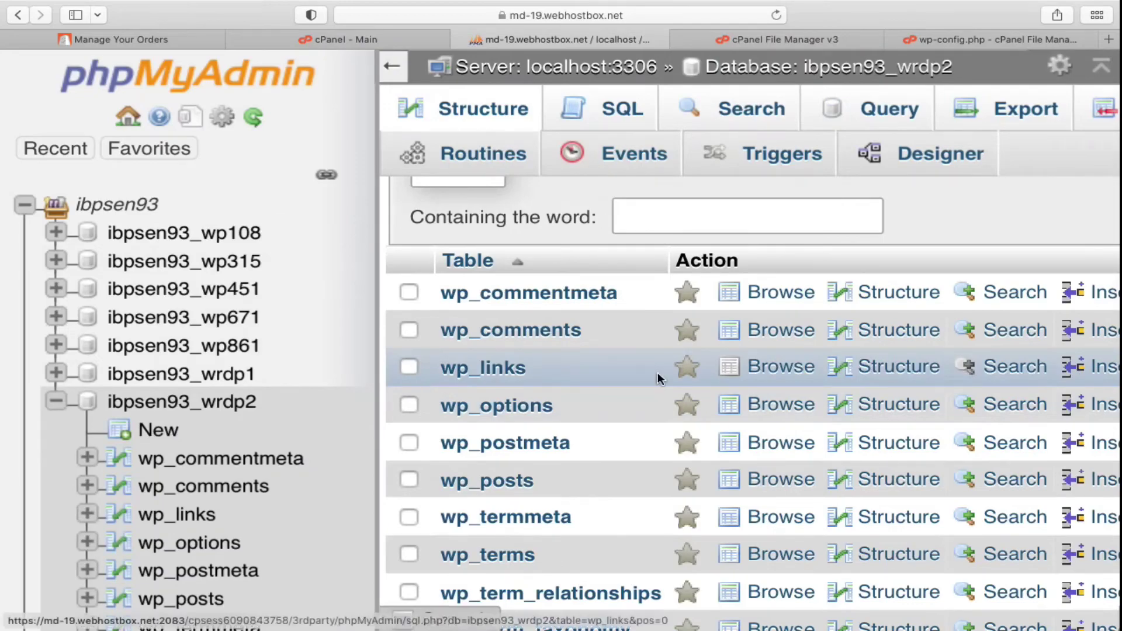
scroll(658, 373, "down", 5)
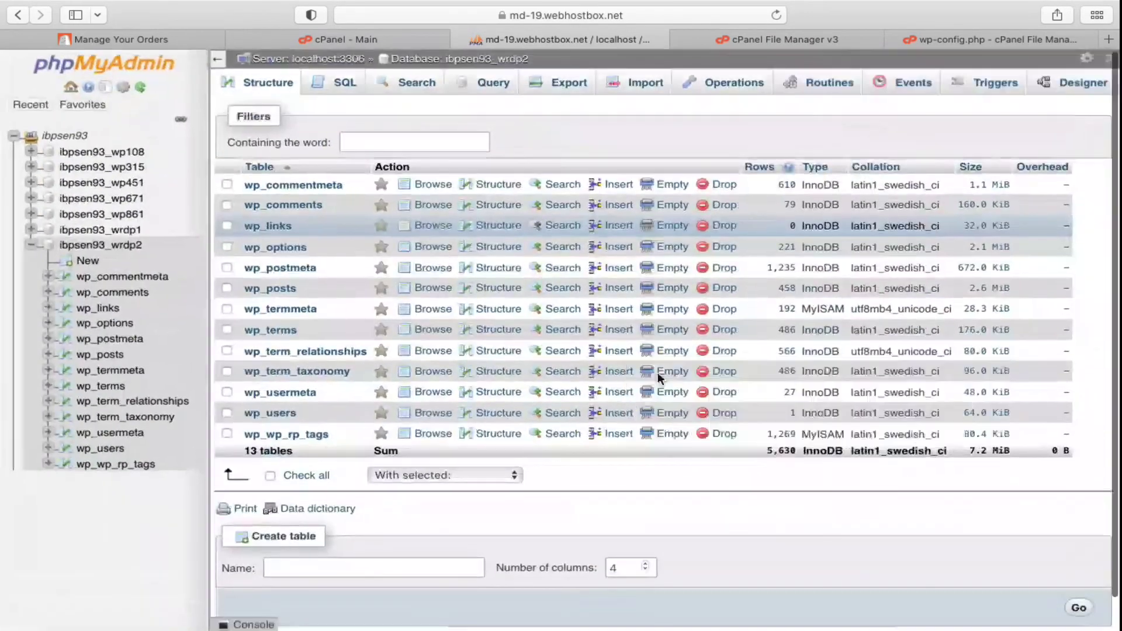
scroll(293, 478, "up", 5)
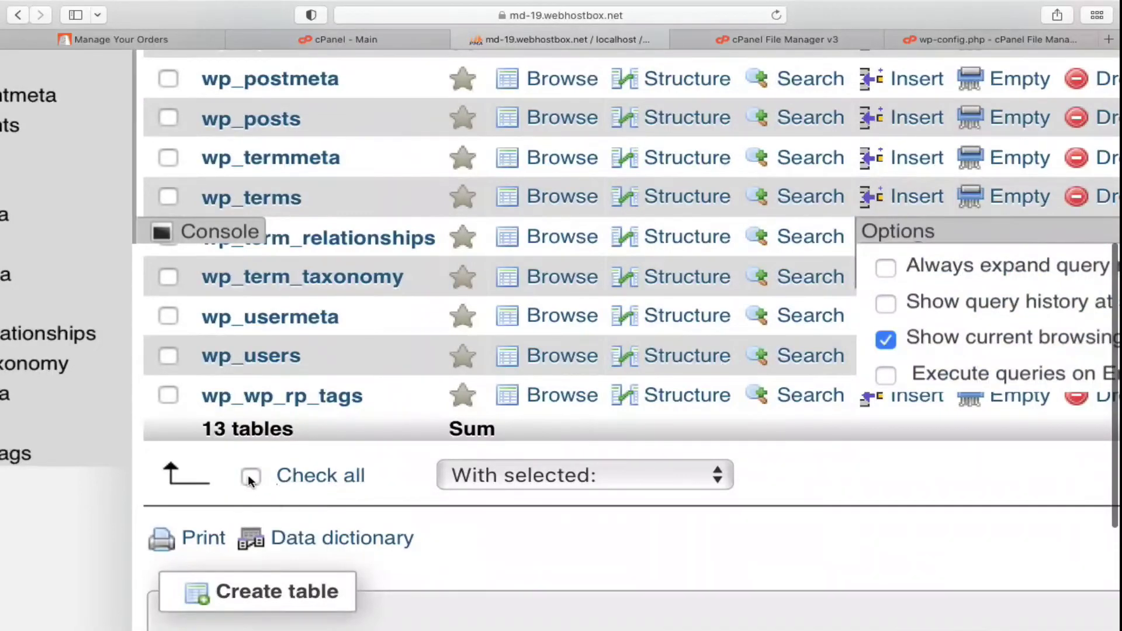
left_click(250, 476)
scroll(479, 462, "down", 5)
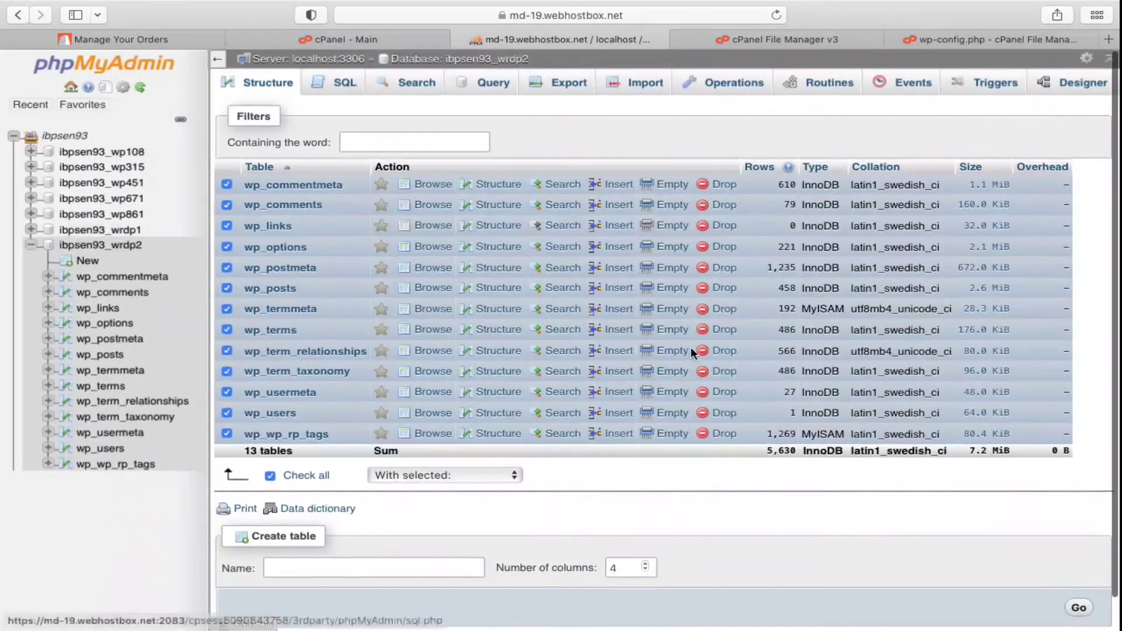
Run a Quick export of ibpsen93_wrdp2 in SQL format.
left_click(563, 87)
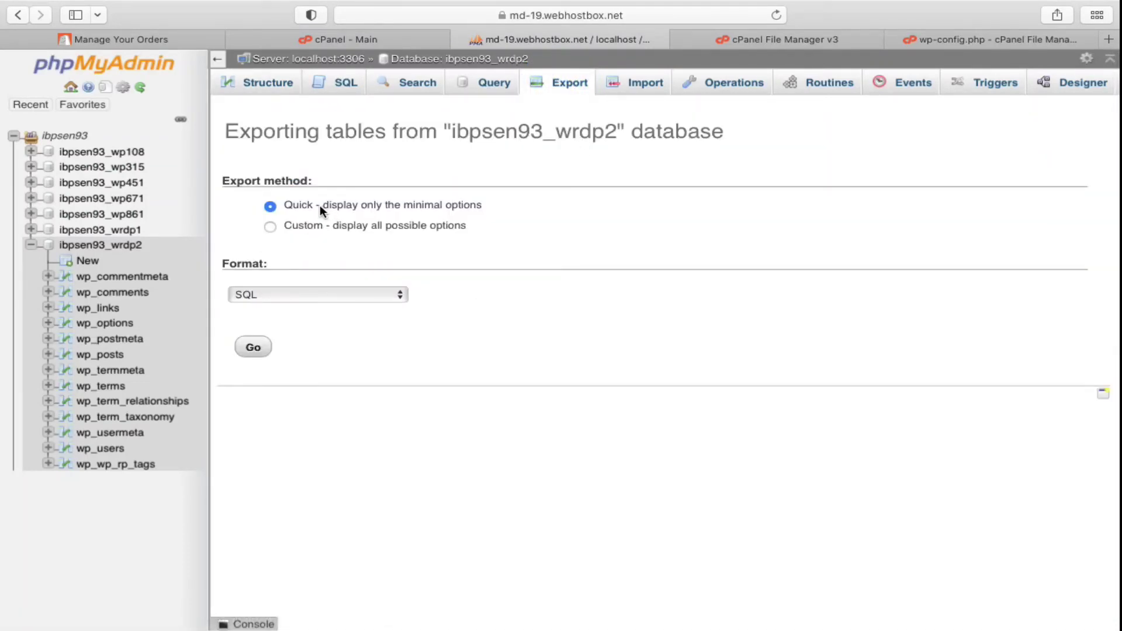
scroll(332, 205, "up", 3)
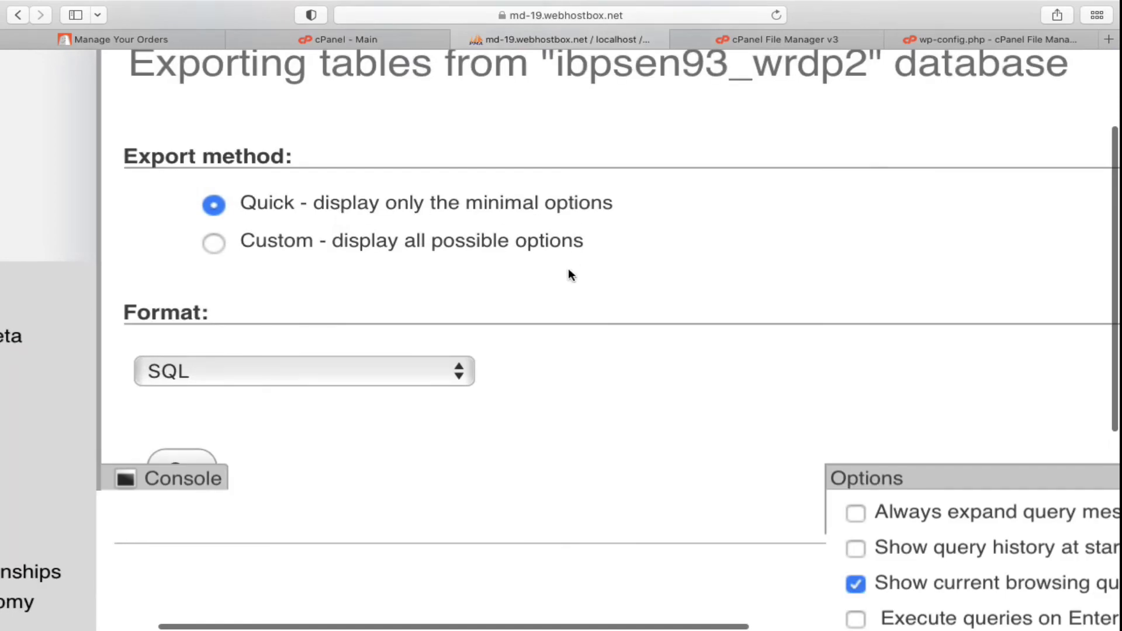
scroll(569, 270, "down", 3)
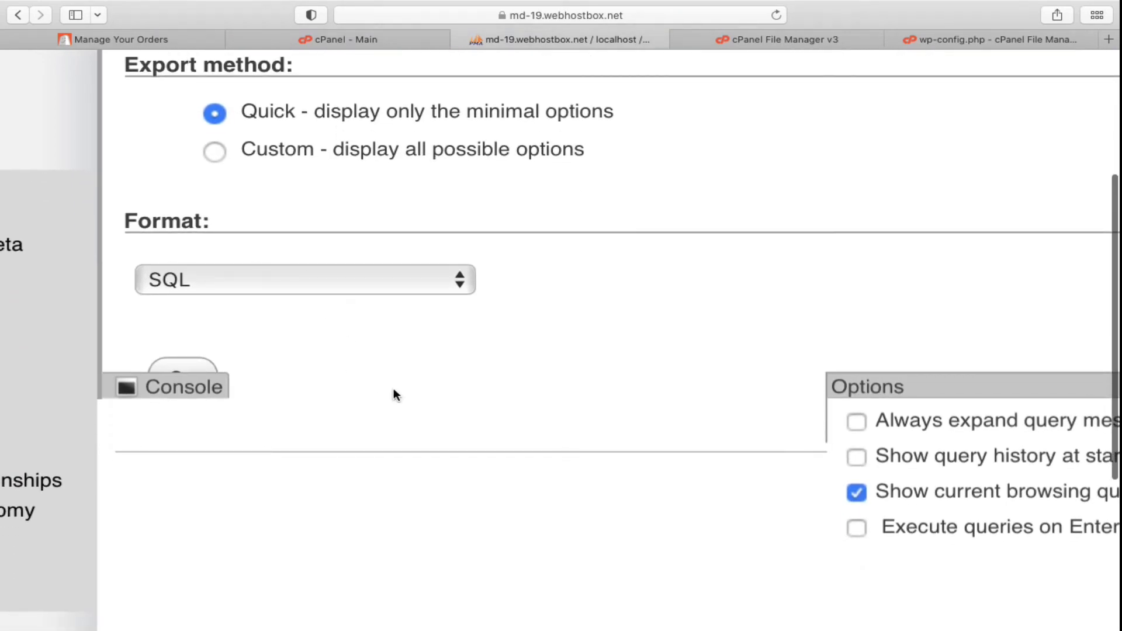
scroll(394, 389, "down", 3)
scroll(262, 366, "up", 5)
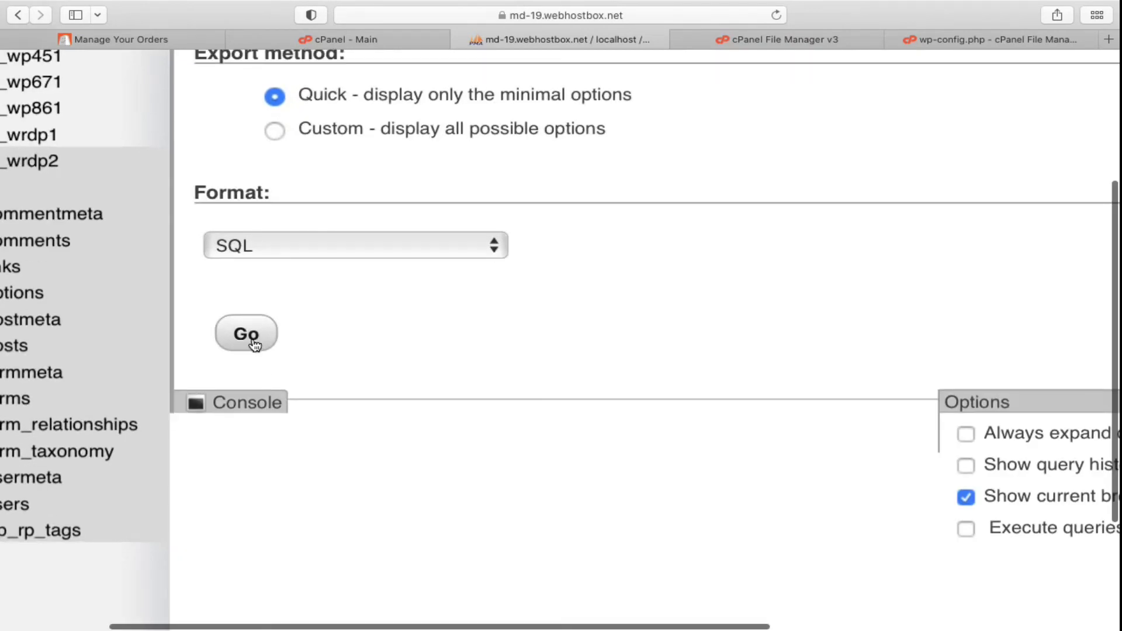
left_click(255, 345)
Return to the phpMyAdmin tab and allow md-19.webhostbox.net to download the SQL export.
key("super+shift+backslash")
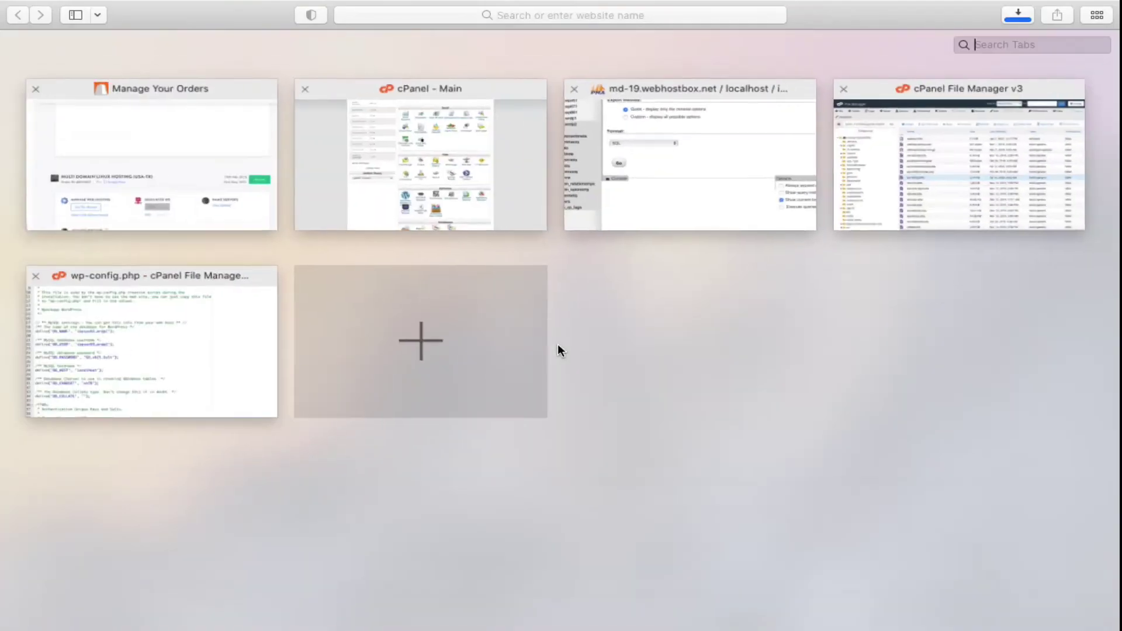
left_click(681, 205)
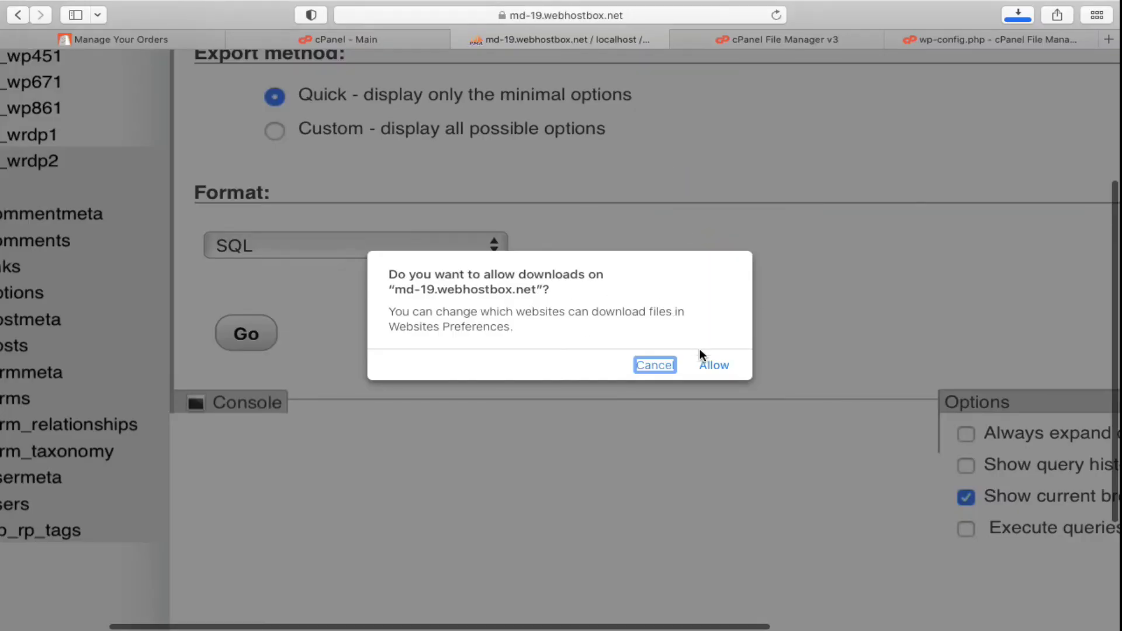
left_click(714, 367)
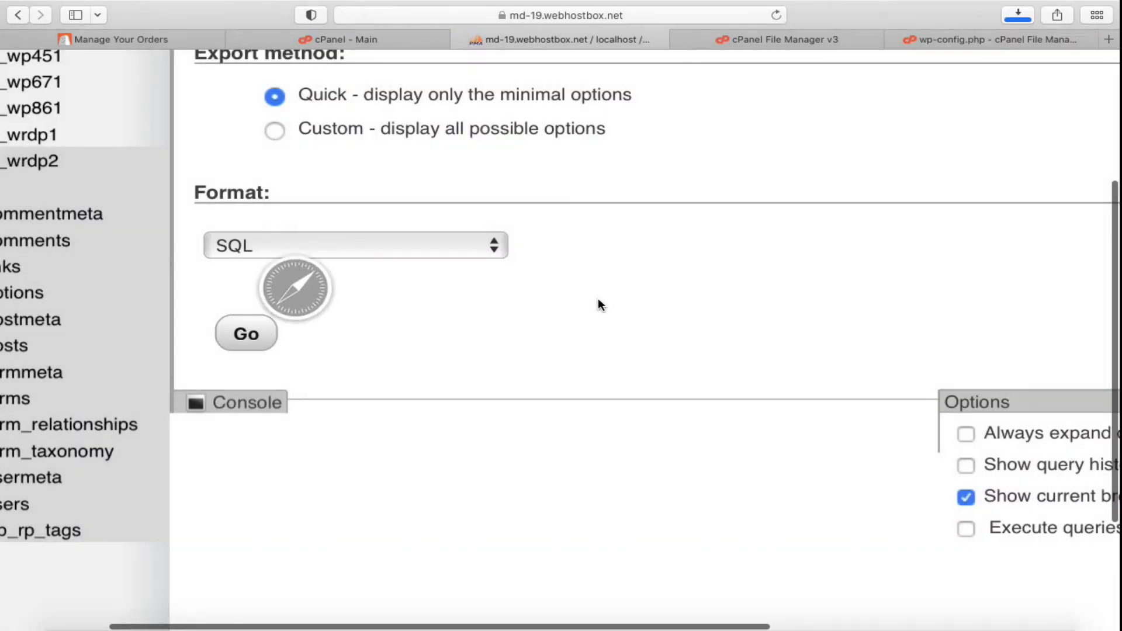